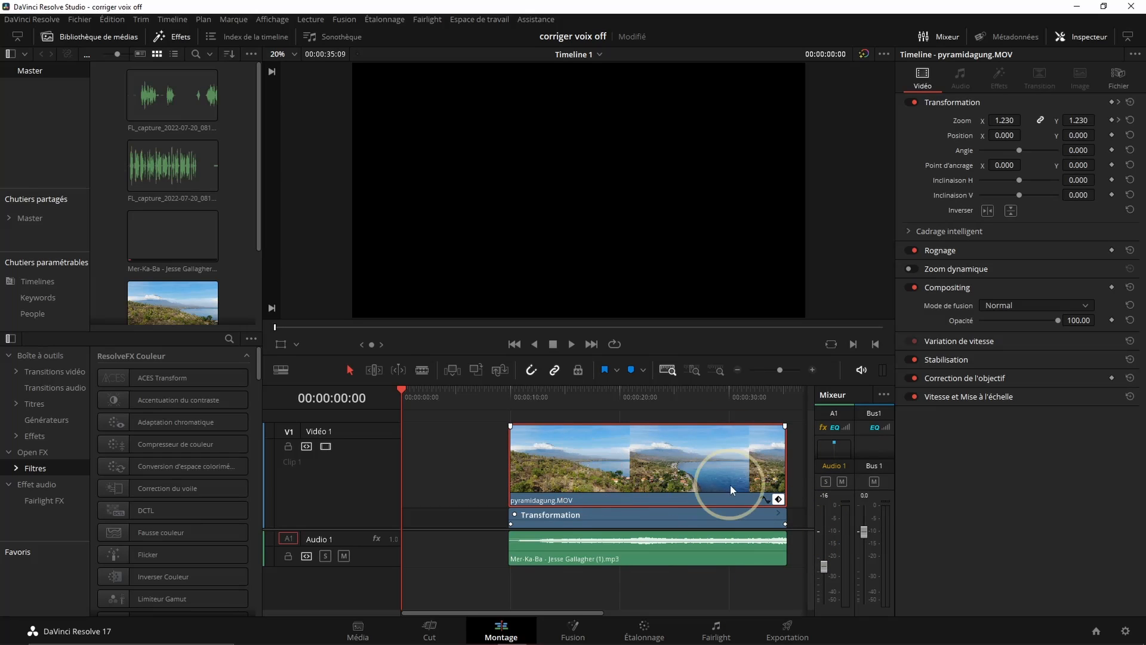
Add a mono audio track to the timeline on the Fairlight page and save the project
left_click(717, 633)
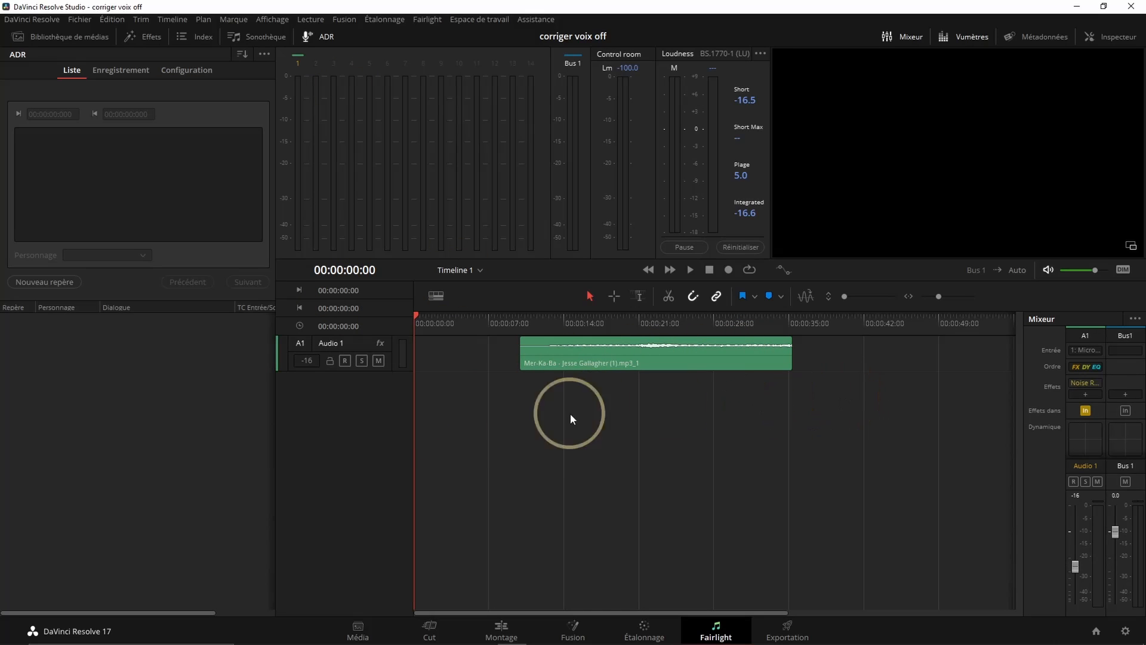
right_click(351, 400)
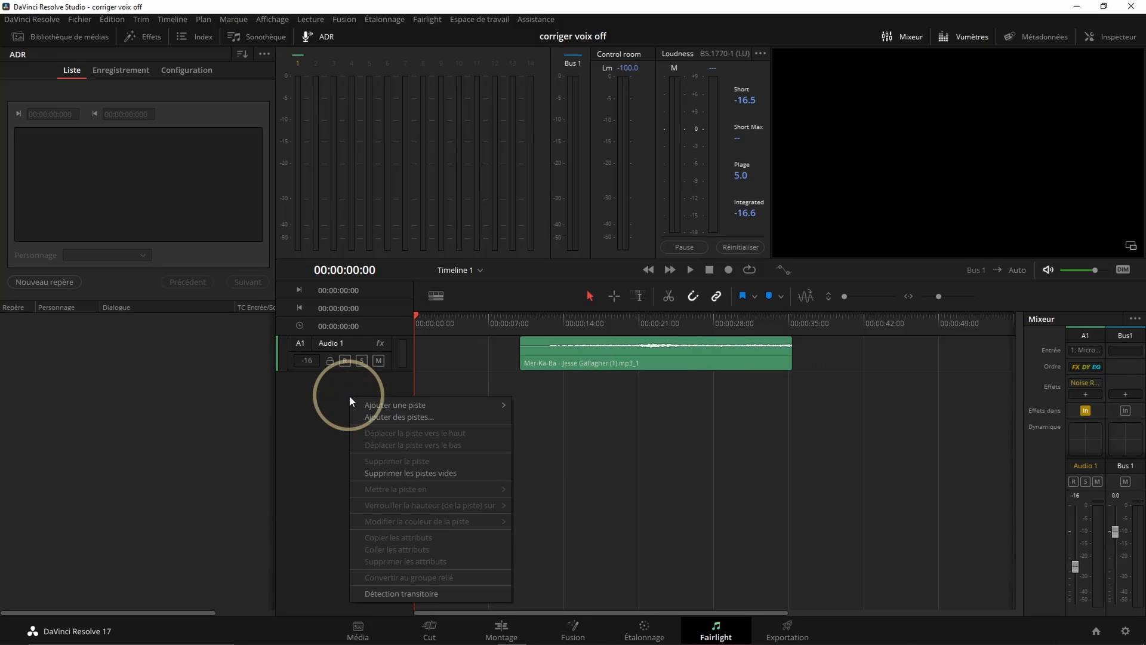
mouse_move(393, 409)
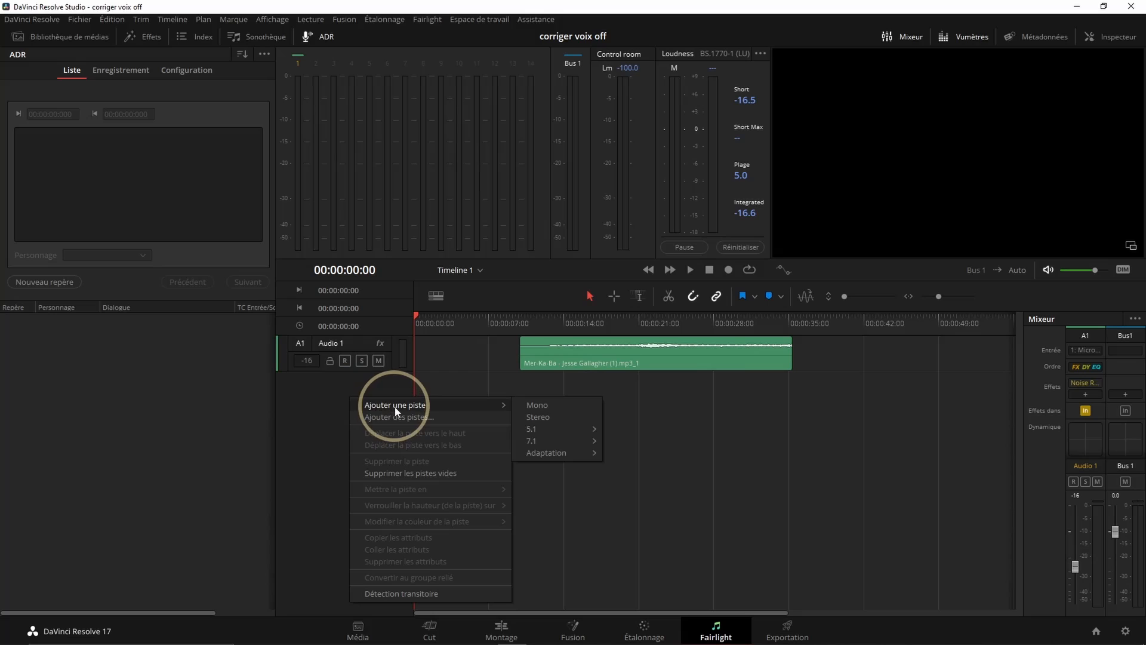
left_click(547, 408)
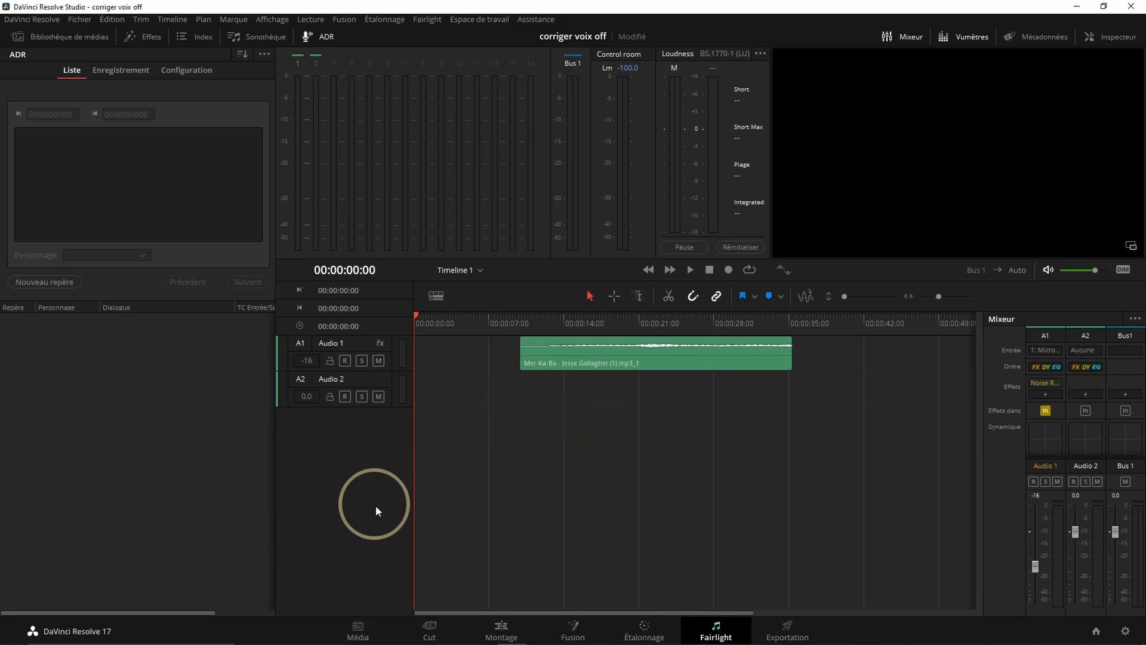
key("ctrl+s")
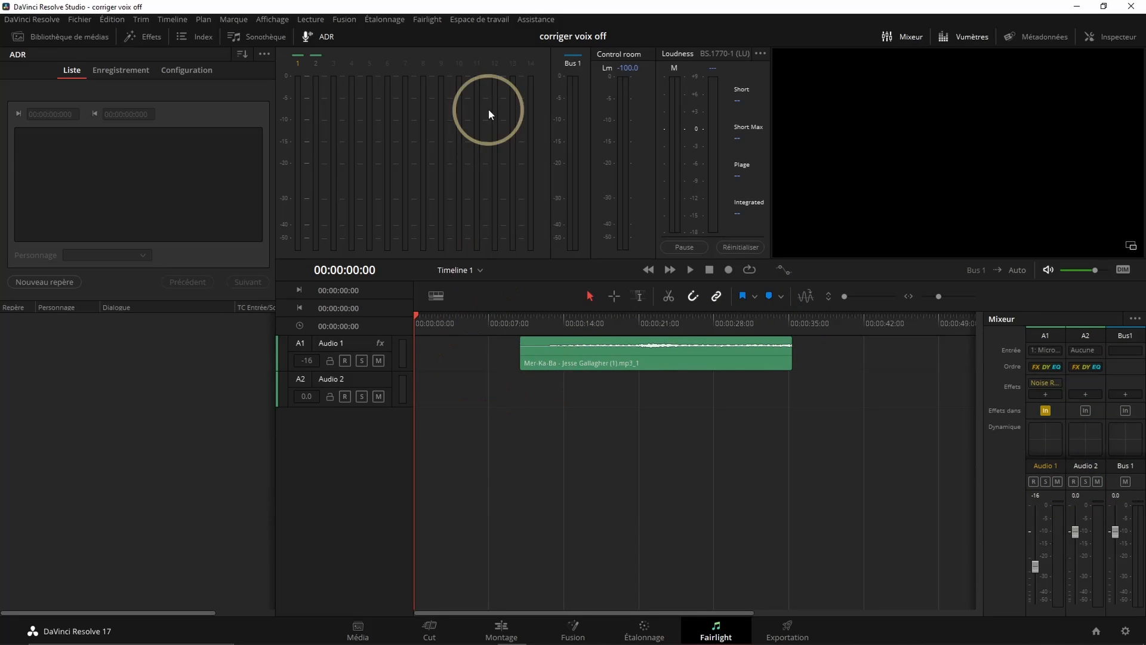
Assign the first microphone input to the first audio output in the input/output patching
left_click(428, 20)
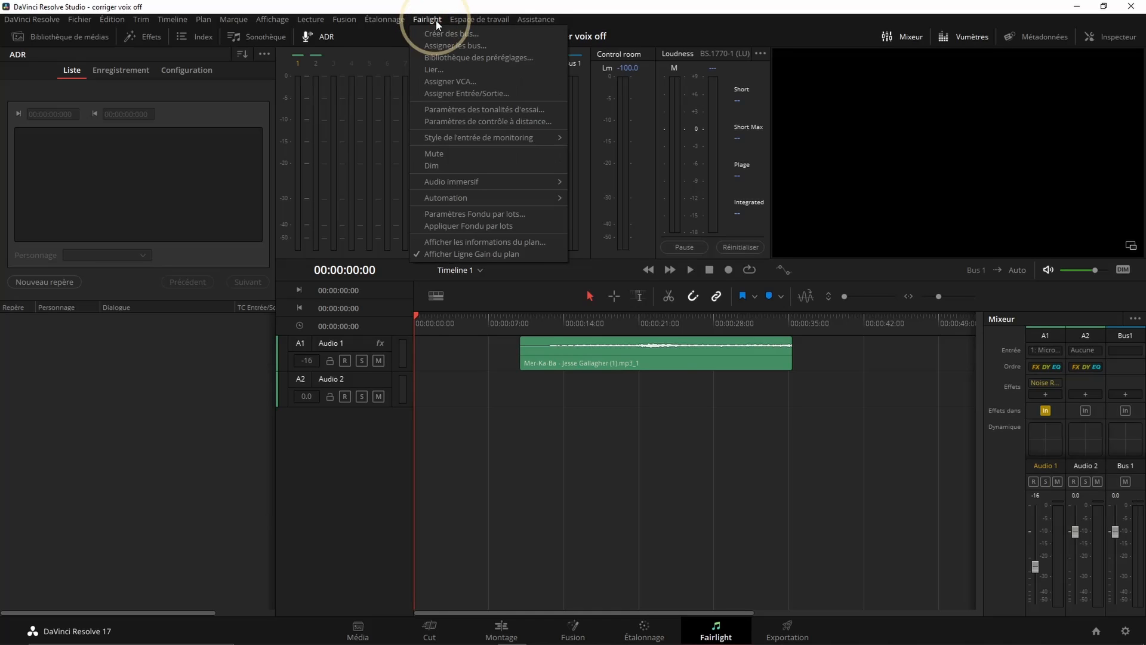
left_click(451, 94)
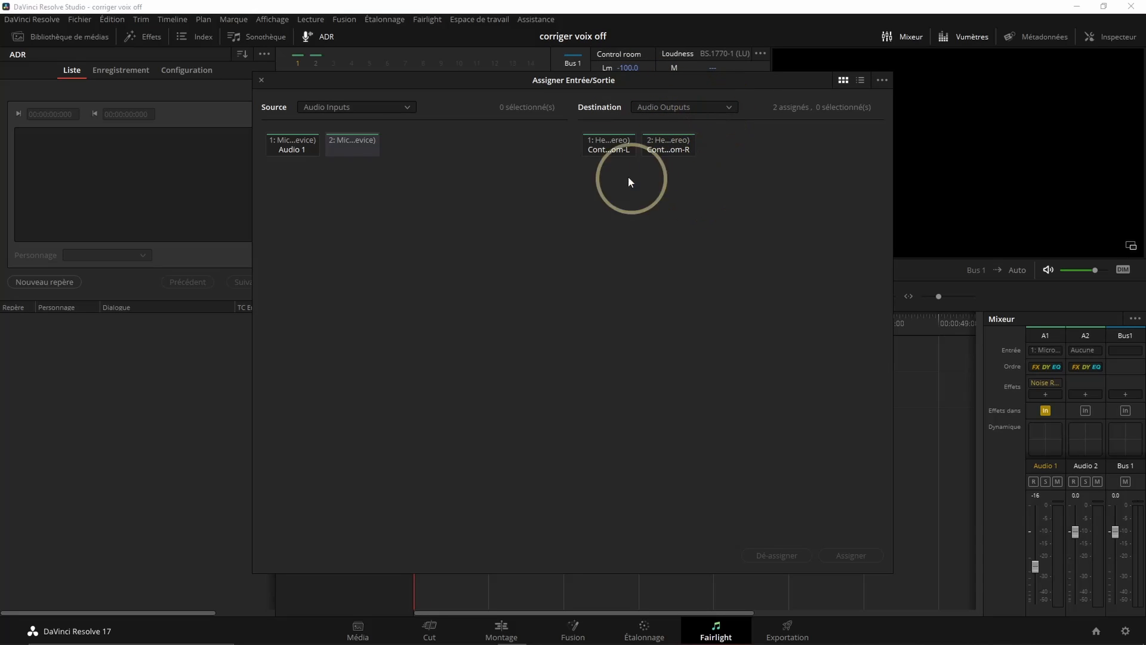
left_click(290, 143)
left_click(608, 144)
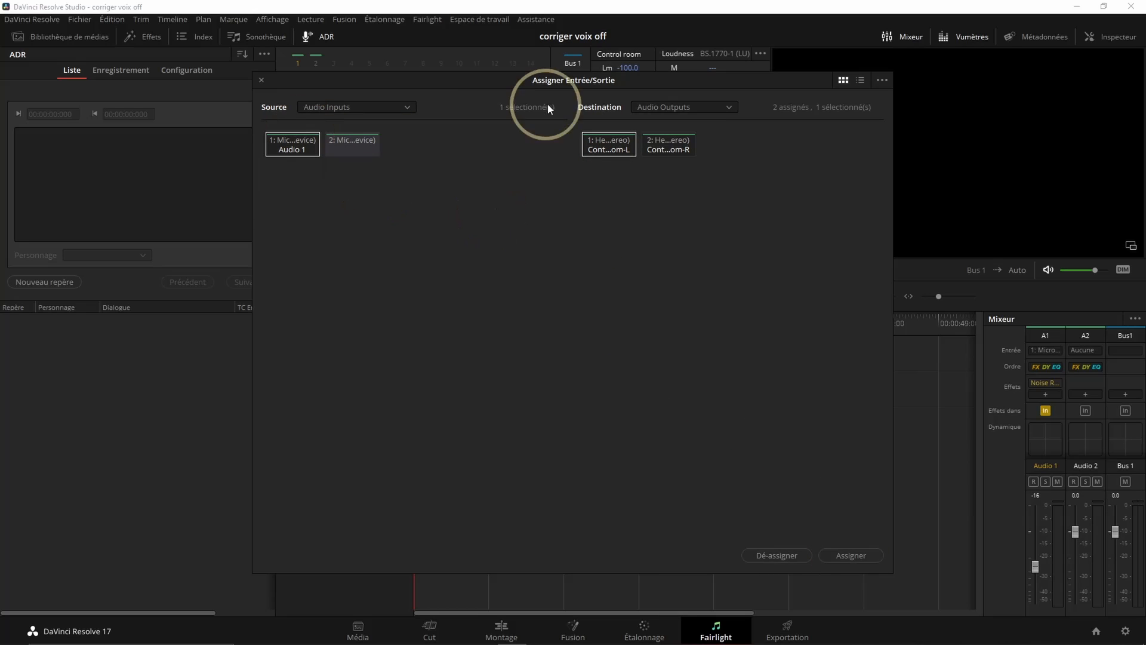
left_click(845, 557)
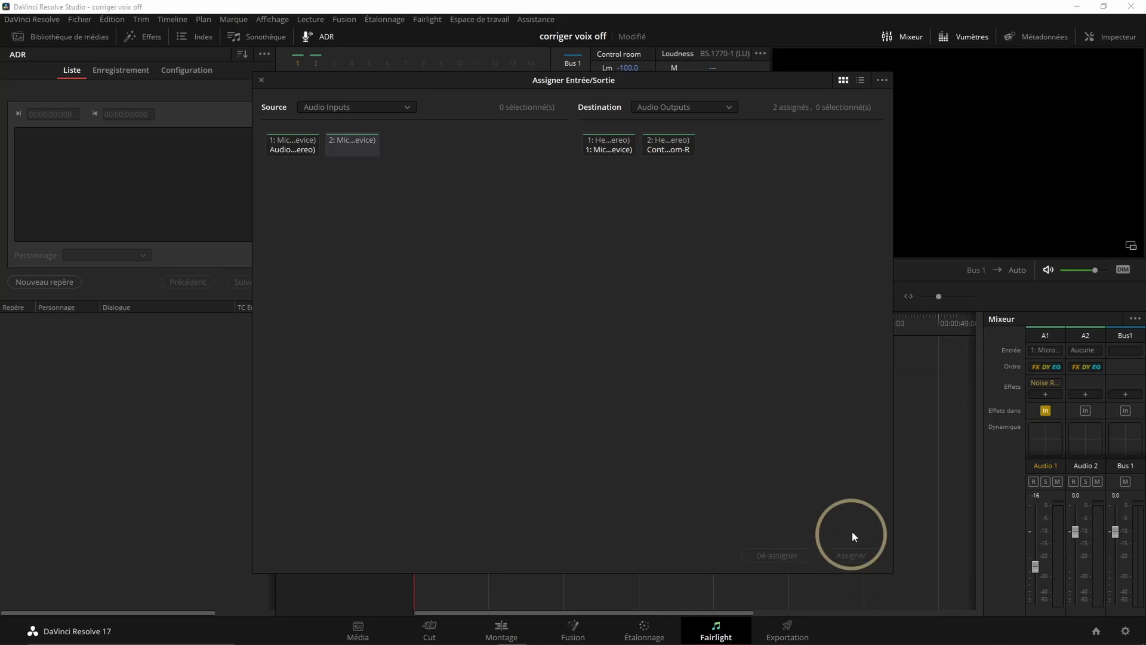
left_click(261, 80)
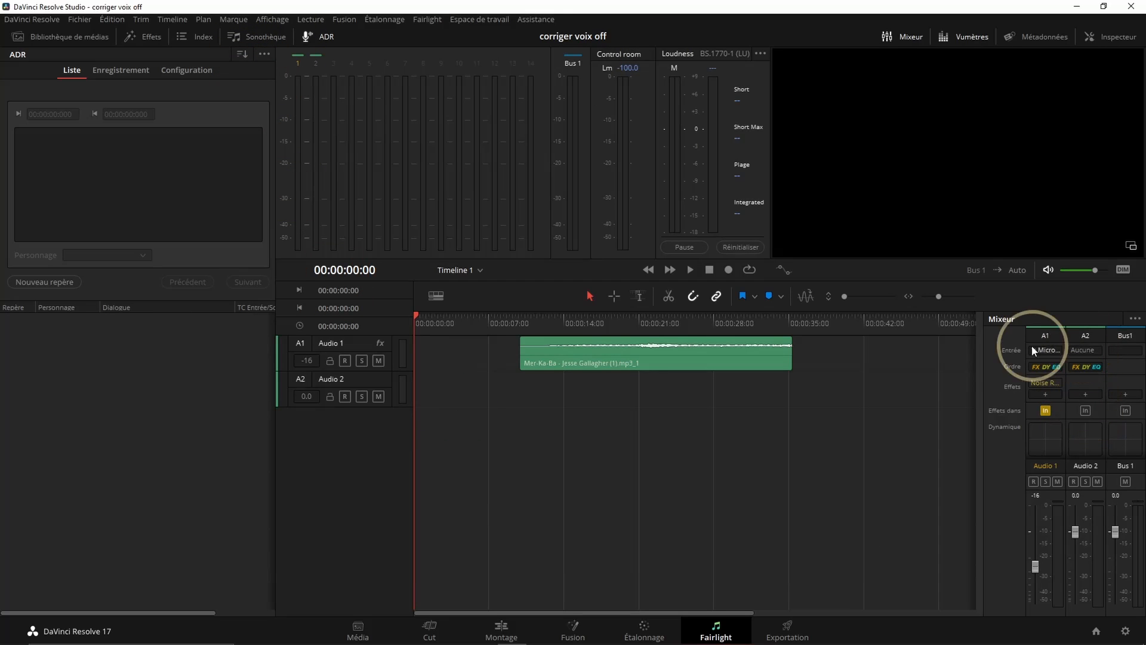
Assign the first microphone as the input of the Audio 2 track and set the Audio 1 track's input to Aucune
left_click(1082, 349)
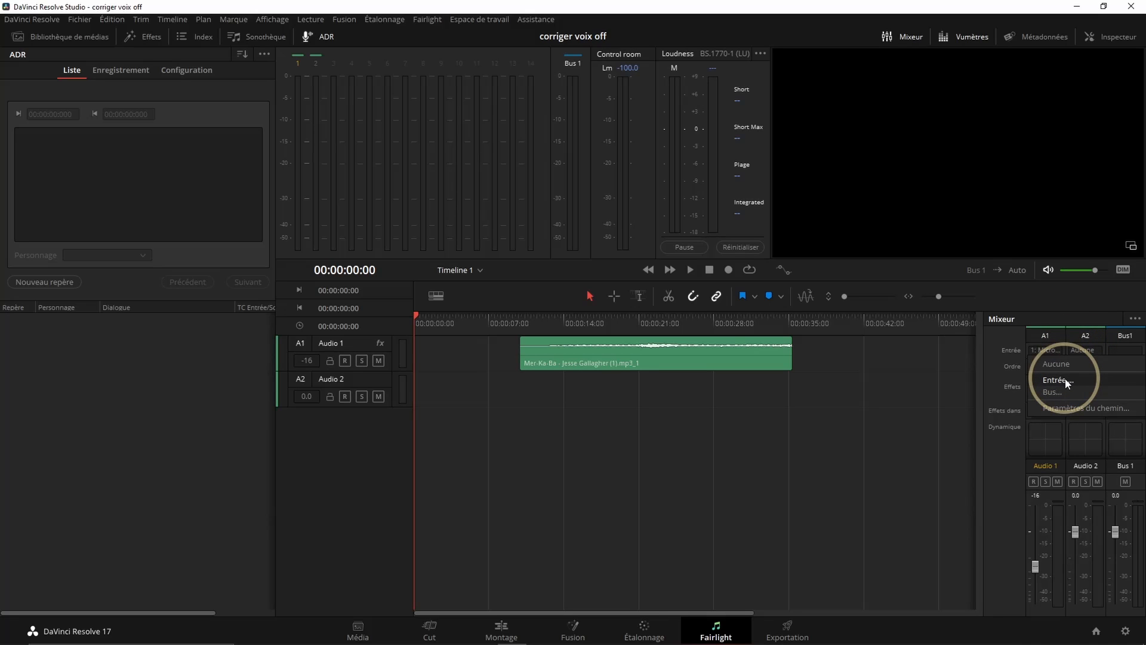
left_click(1067, 383)
left_click(286, 144)
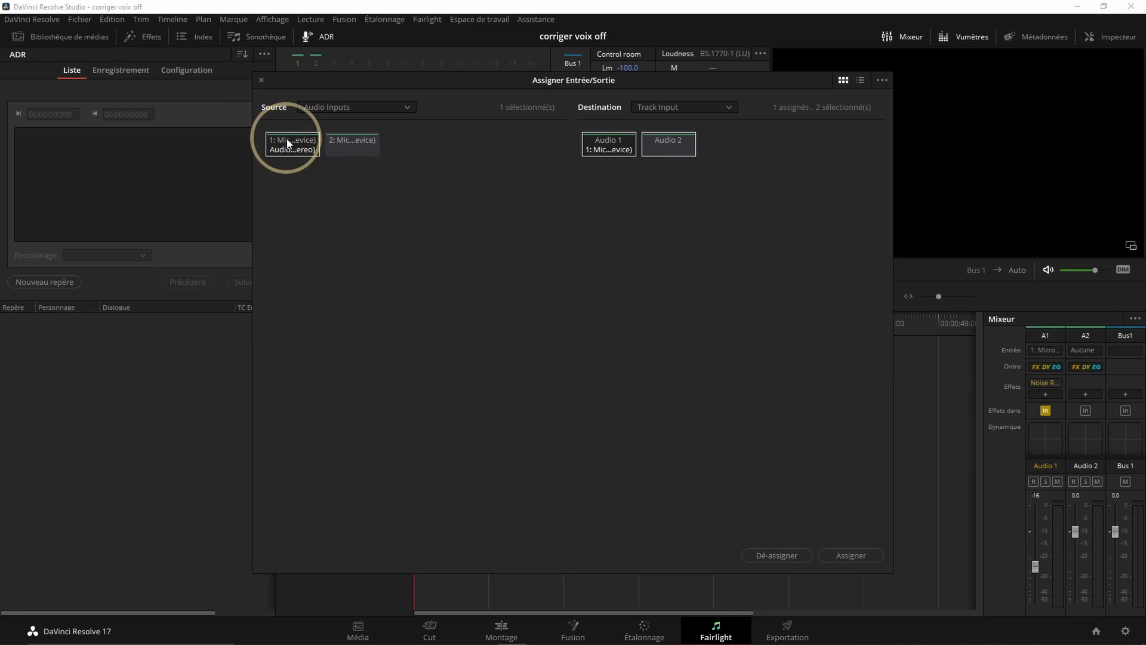
left_click(600, 153)
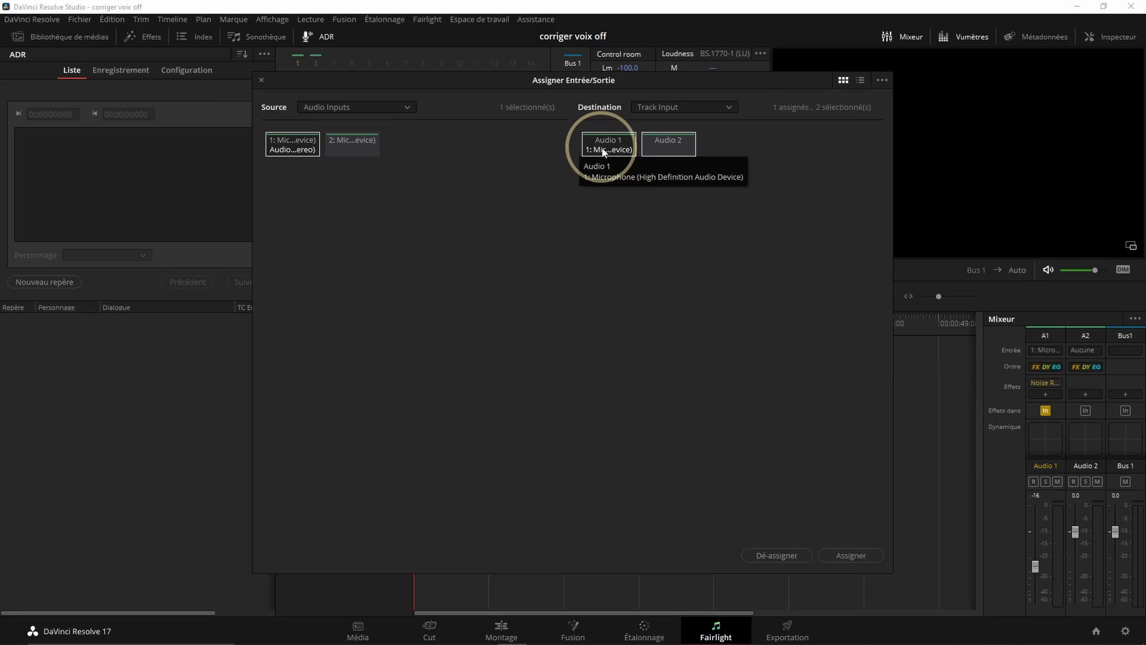
left_click(600, 150)
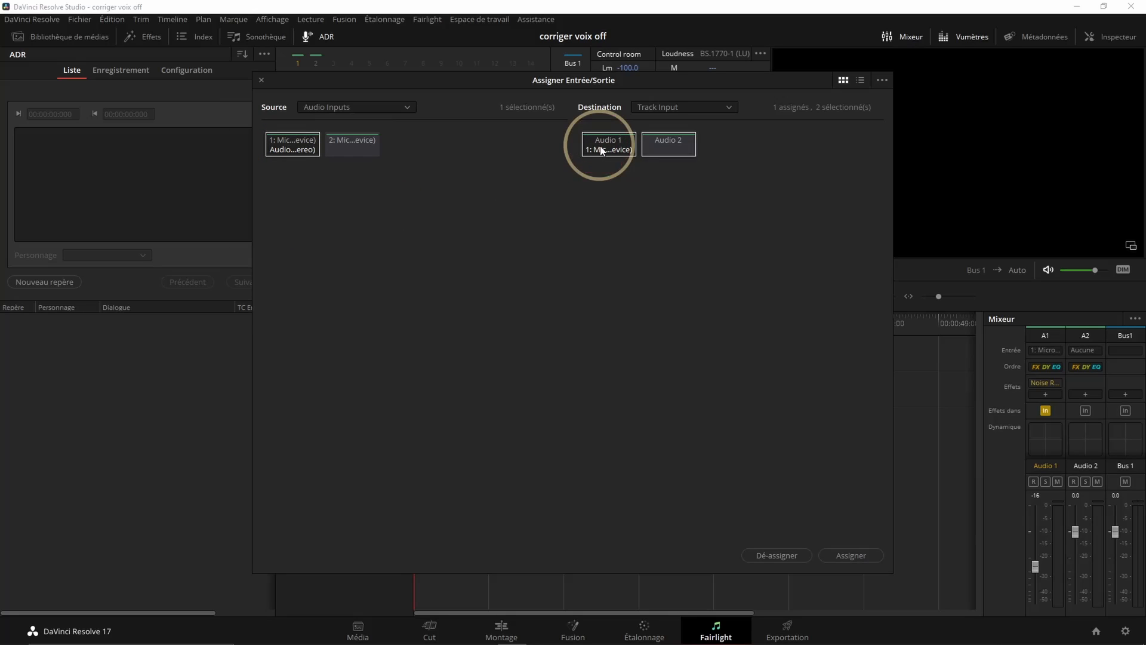
left_click(860, 556)
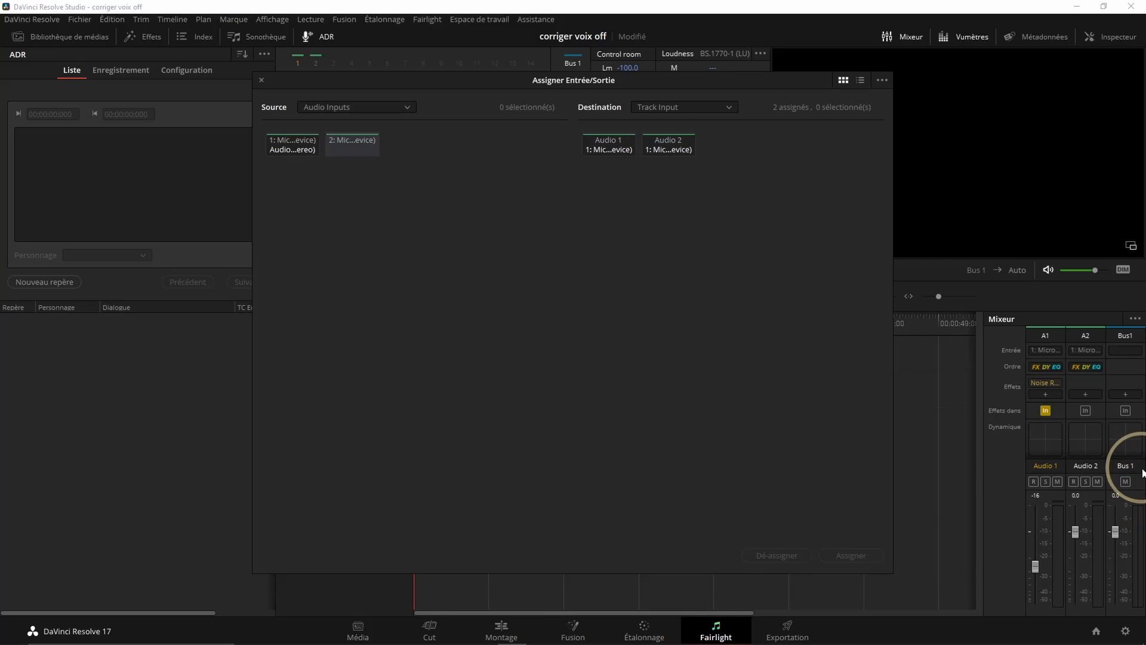
left_click(261, 80)
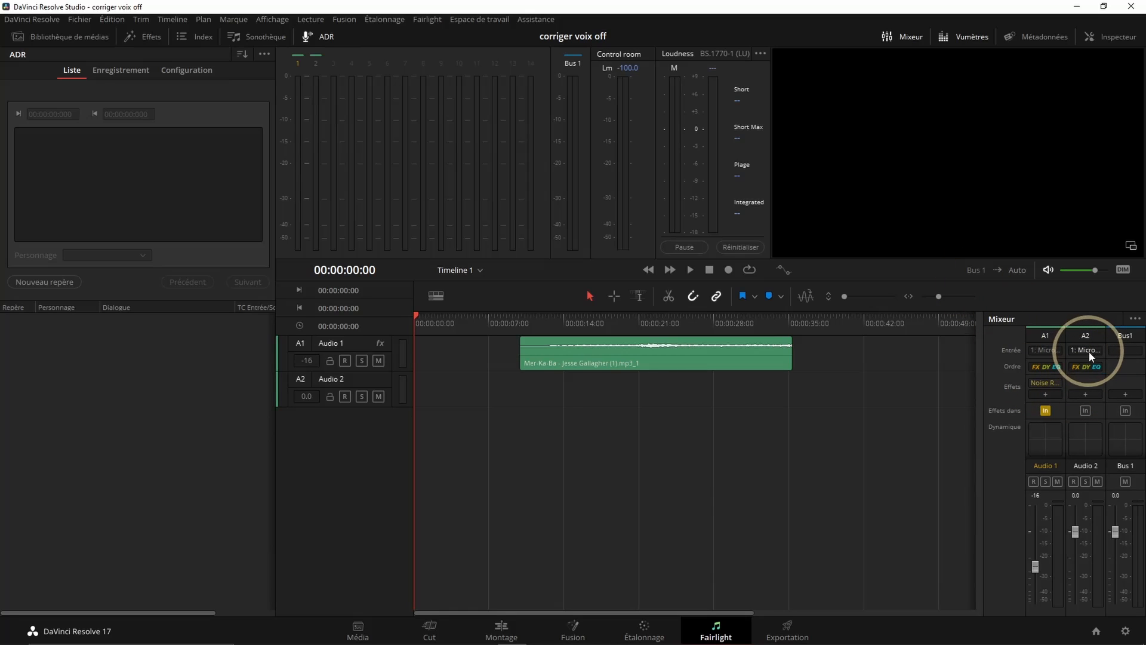
left_click(1042, 350)
left_click(1045, 369)
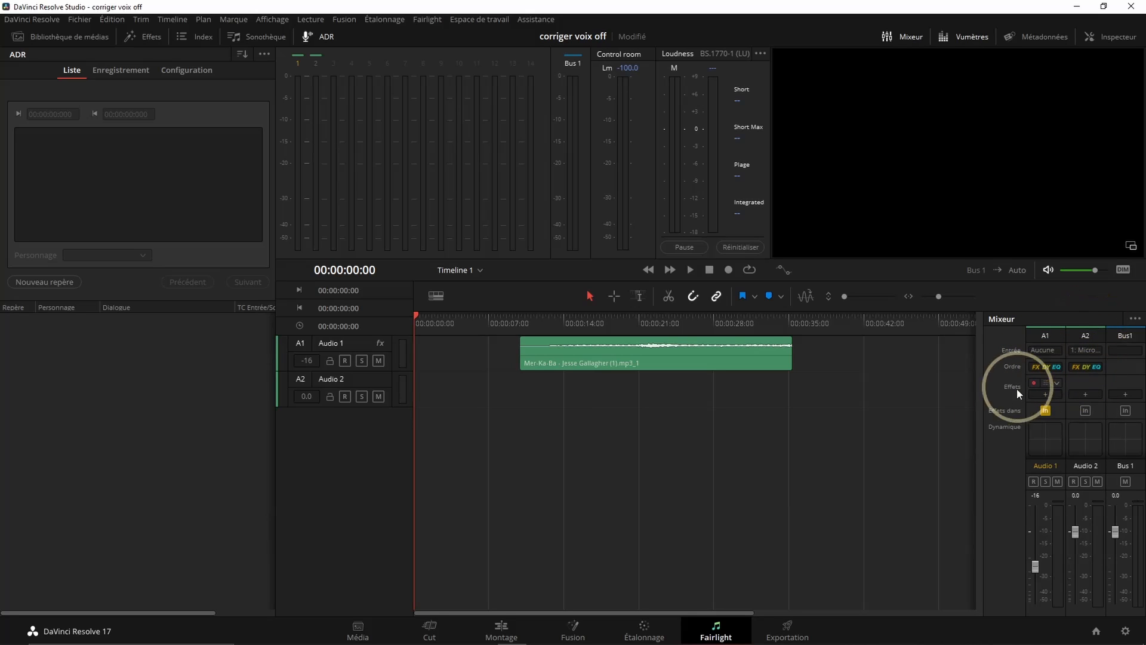
Arm the Audio 2 track and record a voice-over of about 39 seconds from the start of the timeline
left_click(344, 399)
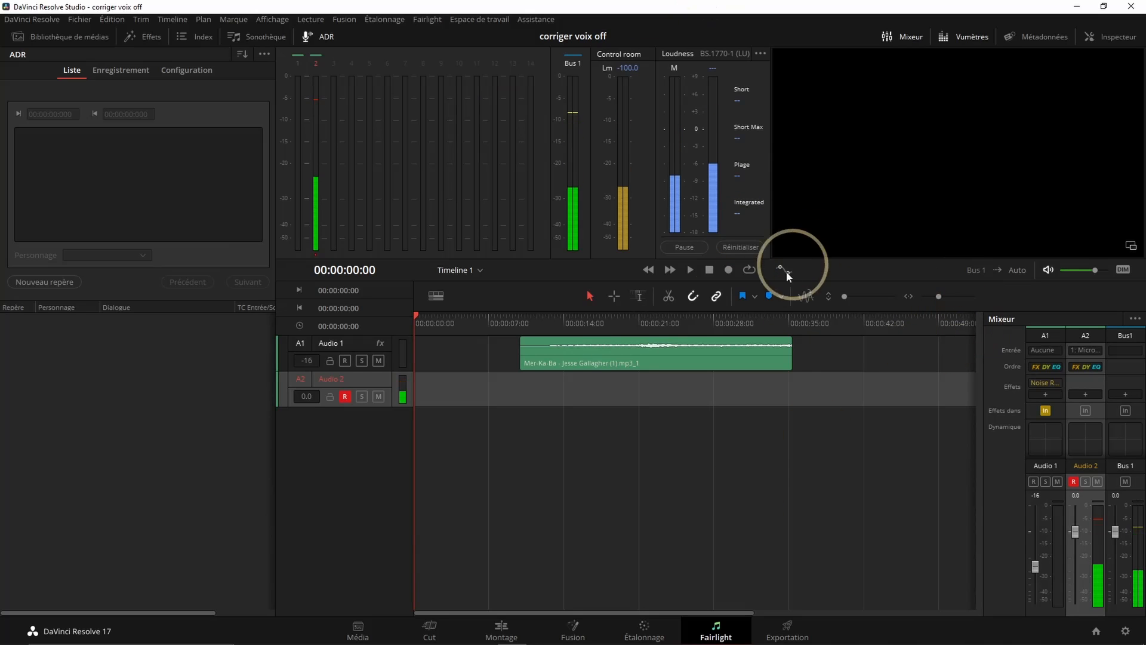
left_click(728, 269)
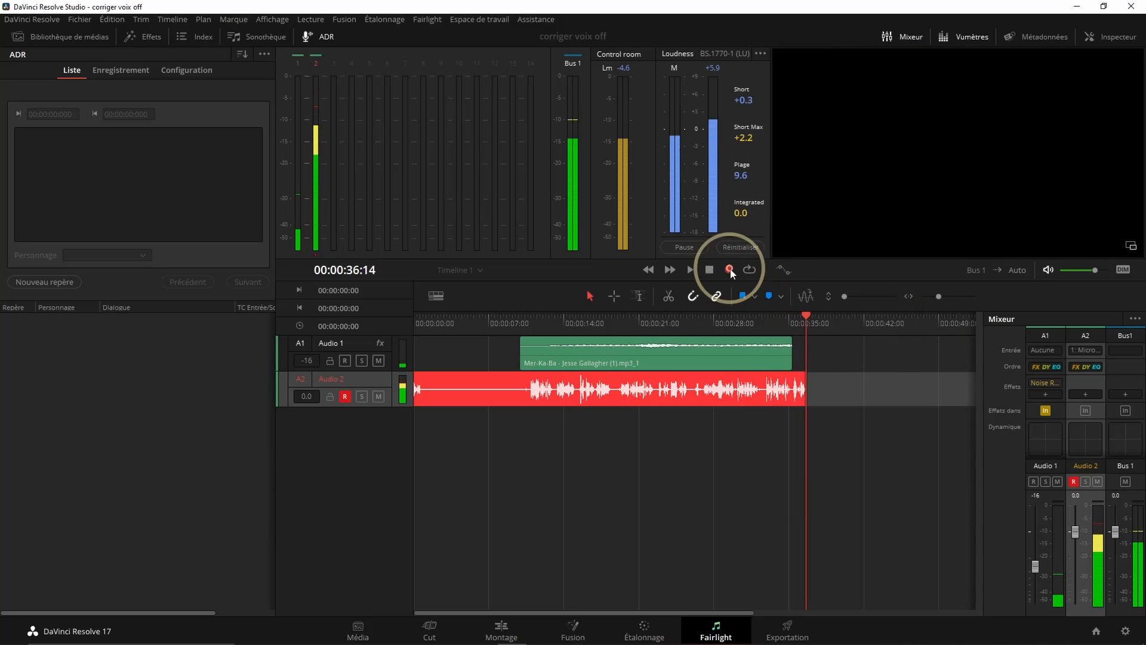
left_click(728, 270)
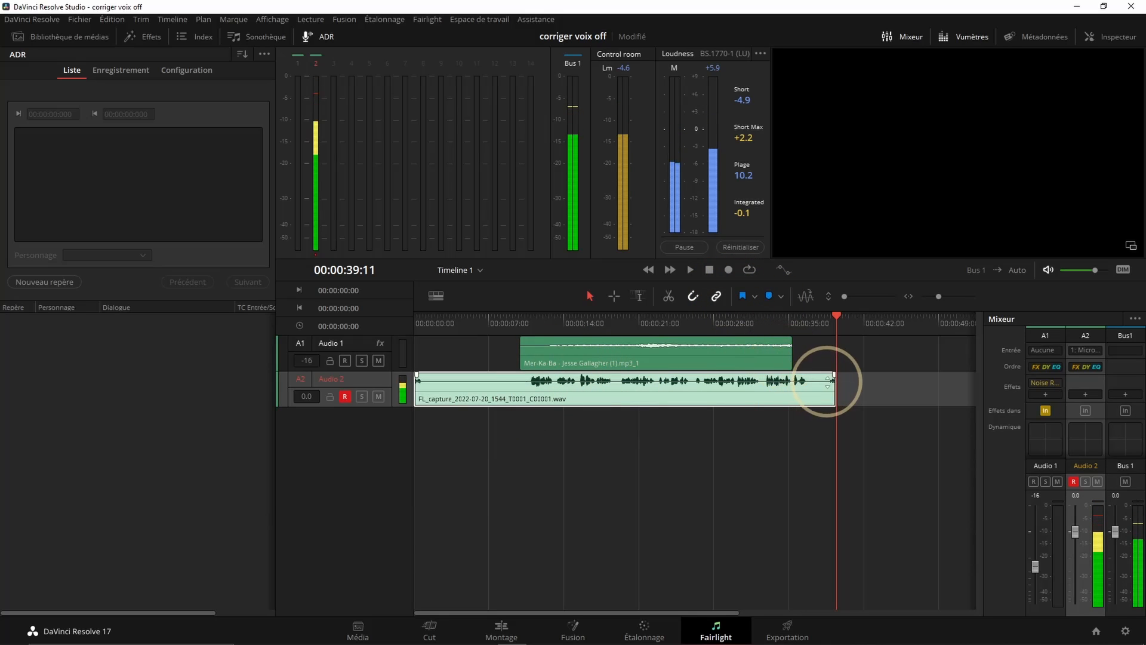
Trim the end of the recorded voice clip to the end of the music clip and return the playhead to the start
left_click_drag(828, 387, 793, 387)
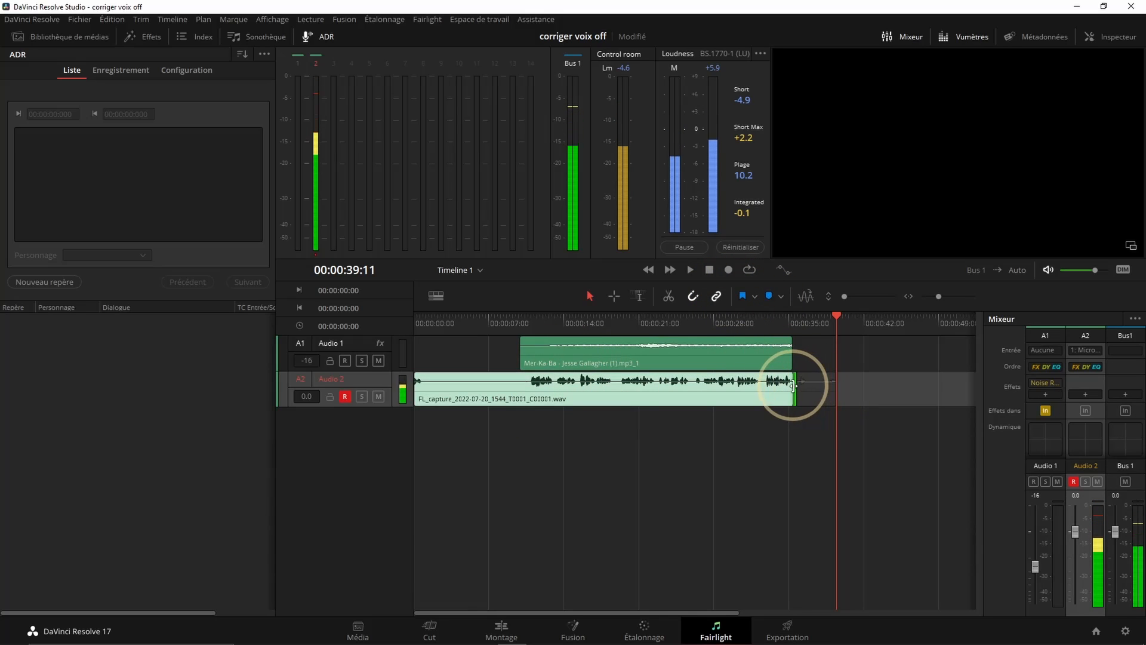
left_click(470, 206)
left_click(714, 275)
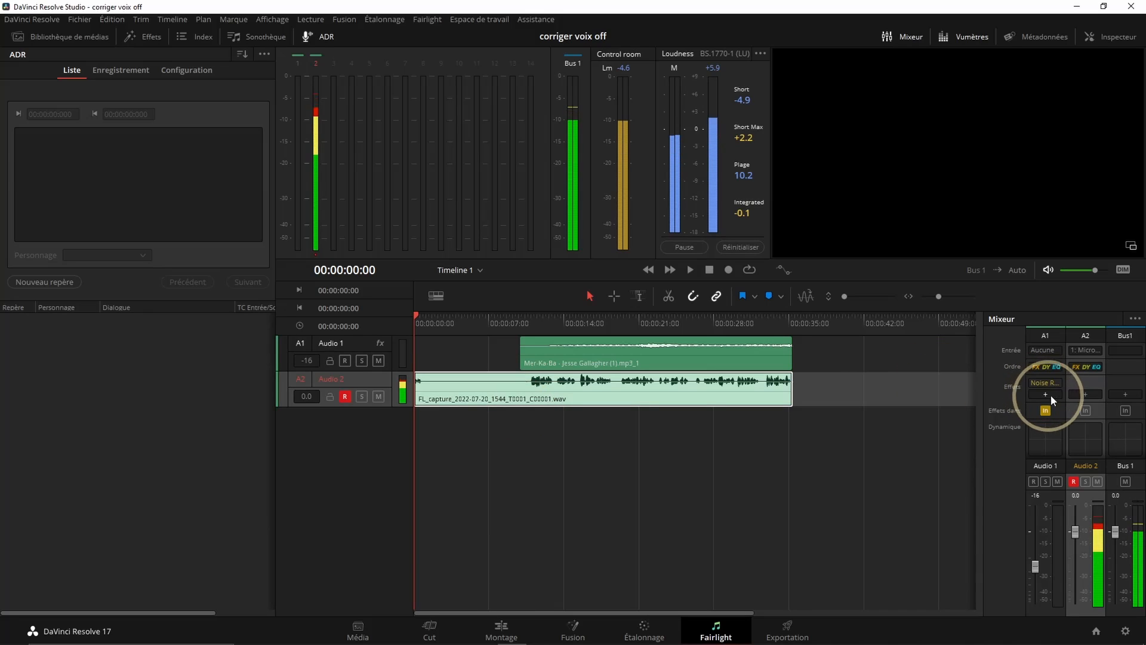
Add the Noise Reduction restoration effect to the Audio 2 track and move its window clear of the track headers
left_click(1085, 396)
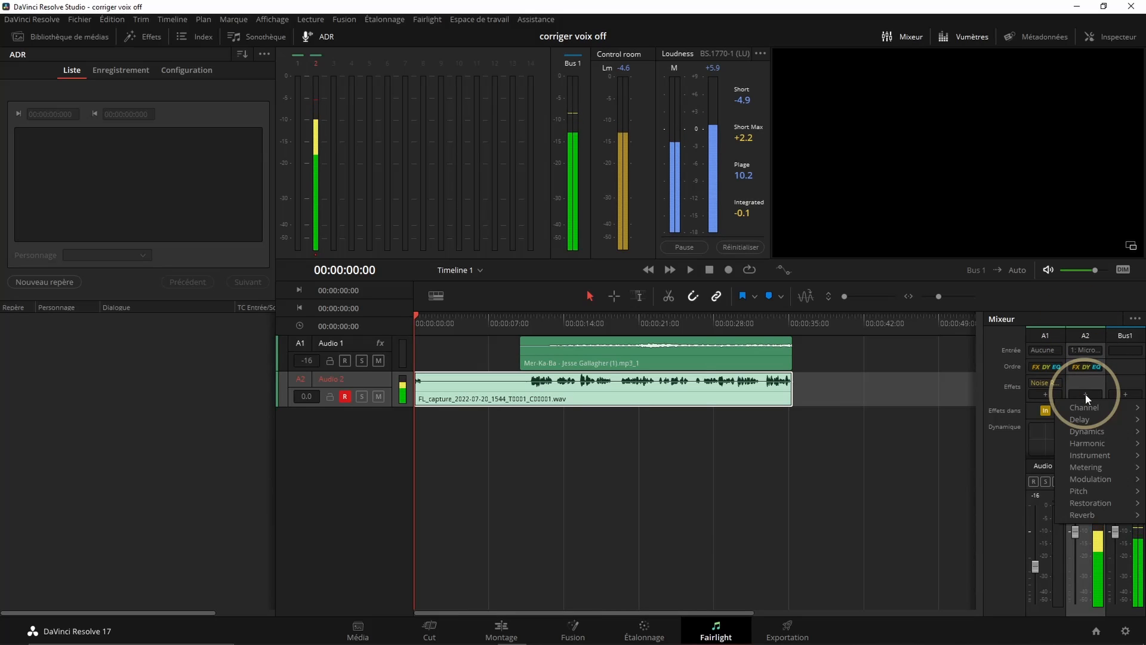
mouse_move(1090, 502)
left_click(1022, 526)
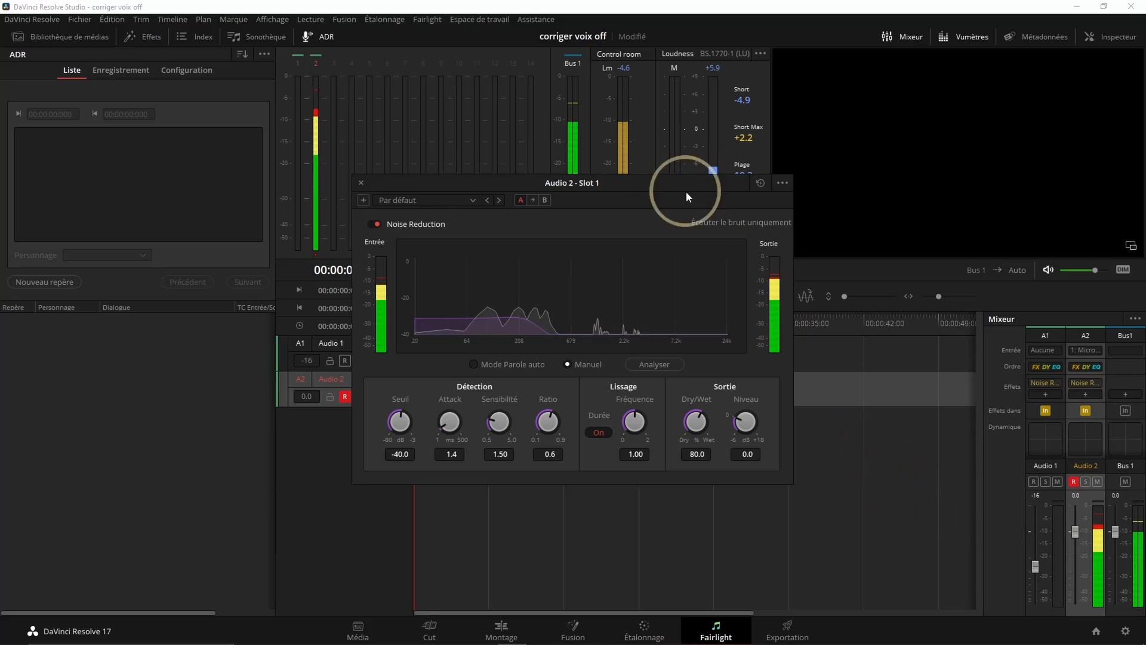
left_click_drag(614, 182, 890, 203)
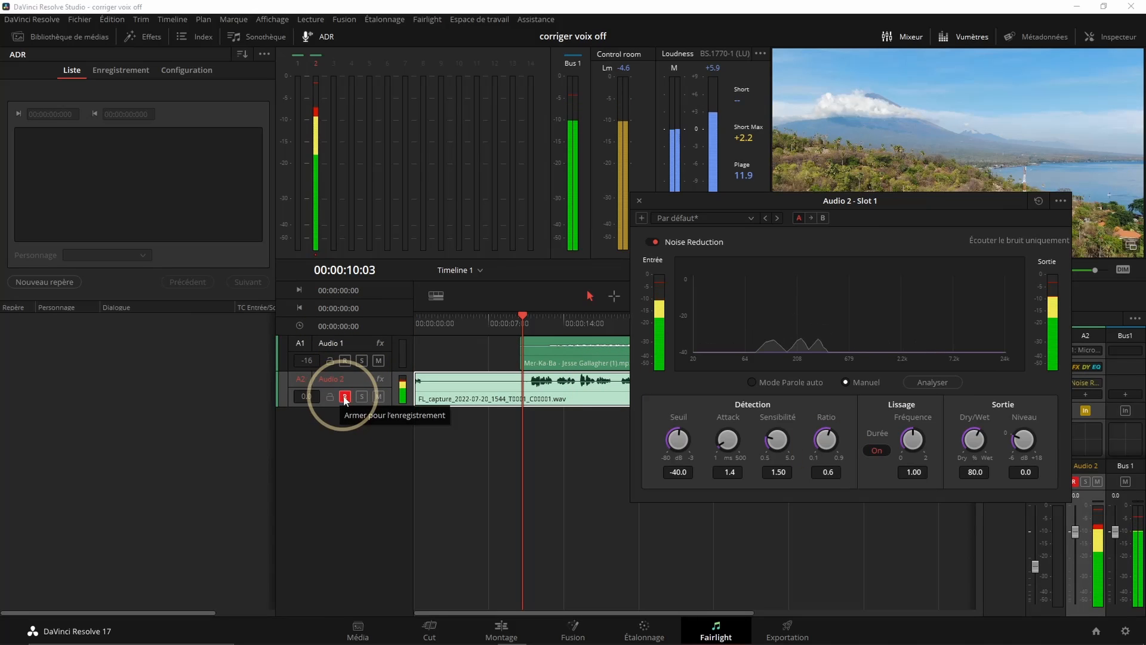
Disarm Audio 2 and have Noise Reduction analyse the background noise in the silent section before the speech, starting at 00:00:00:00
left_click(344, 398)
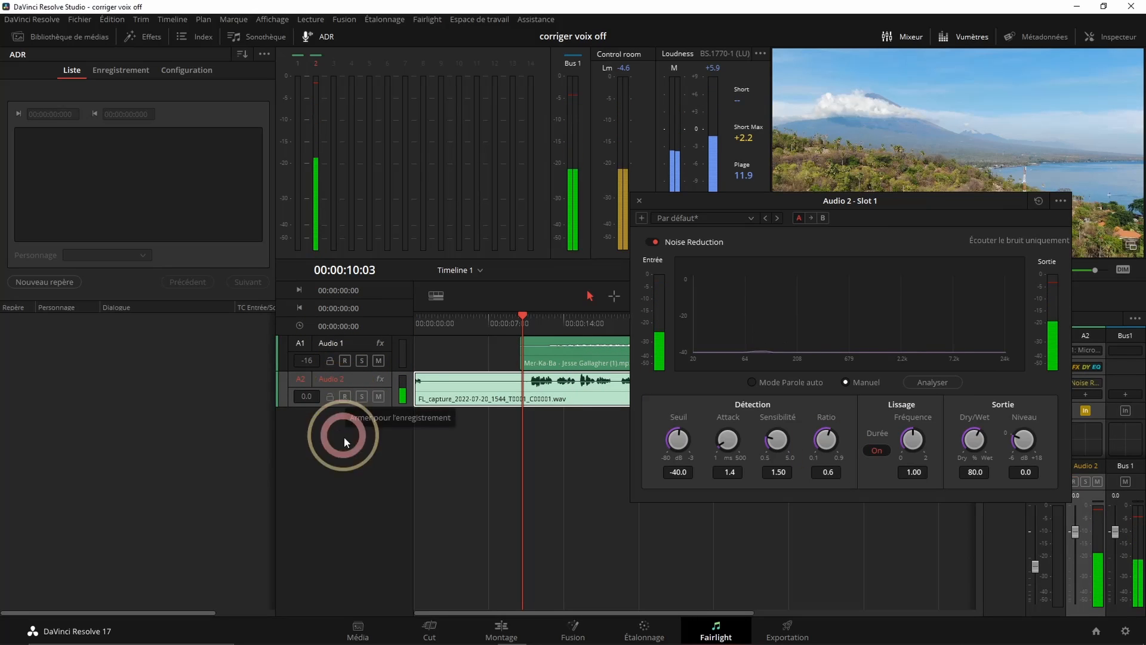
key("Home")
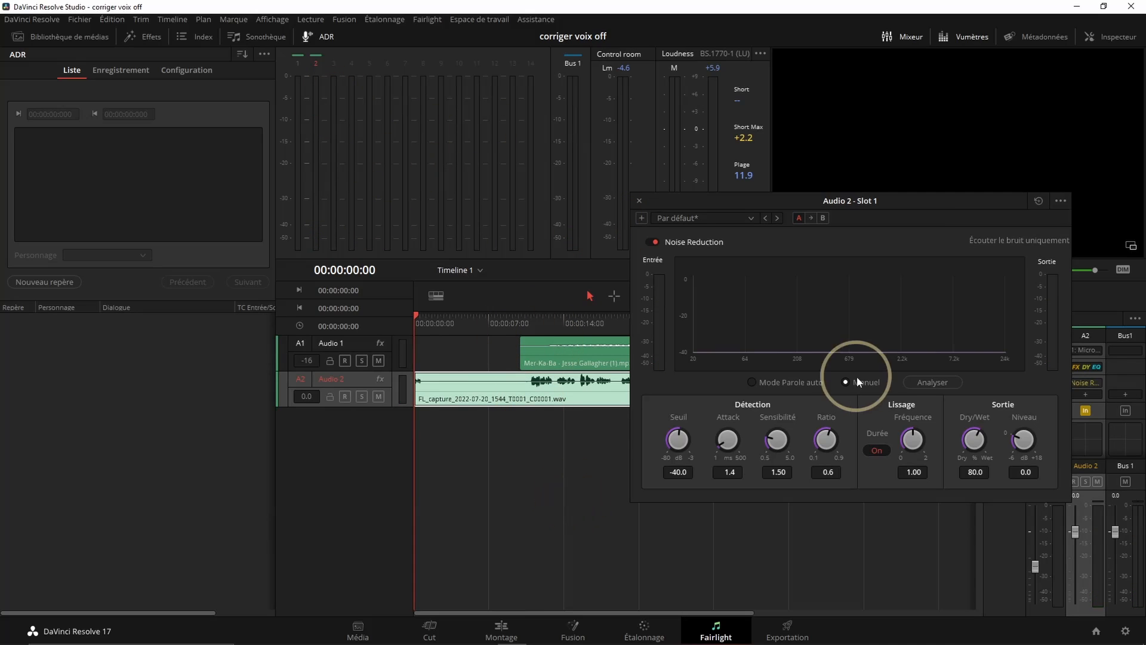
left_click(929, 385)
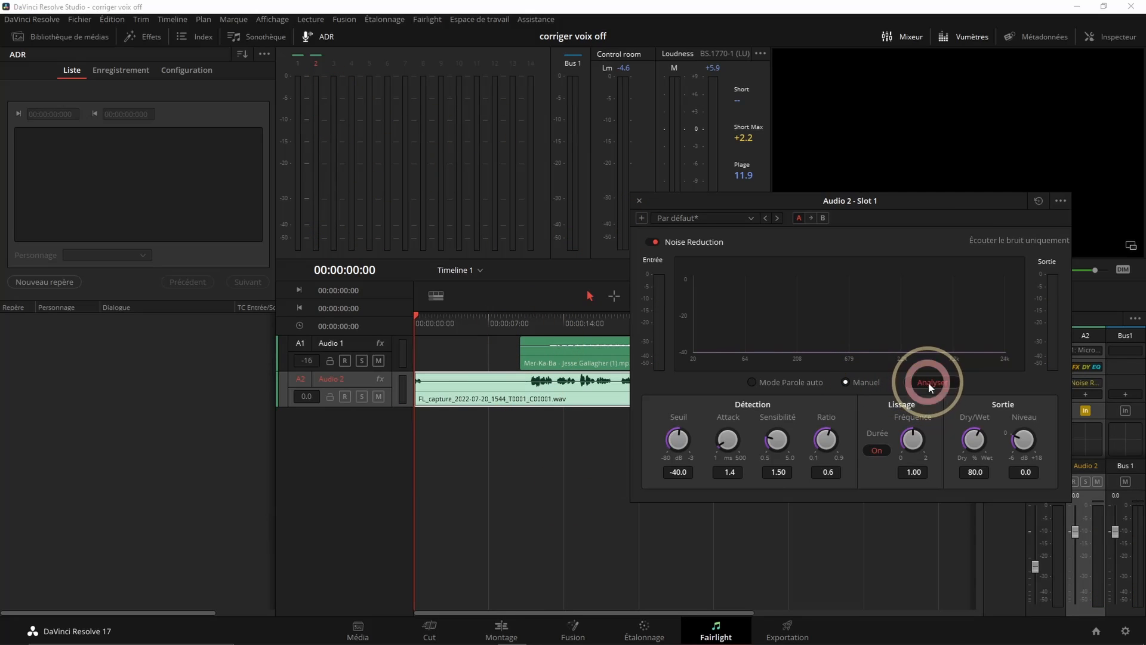
key("space")
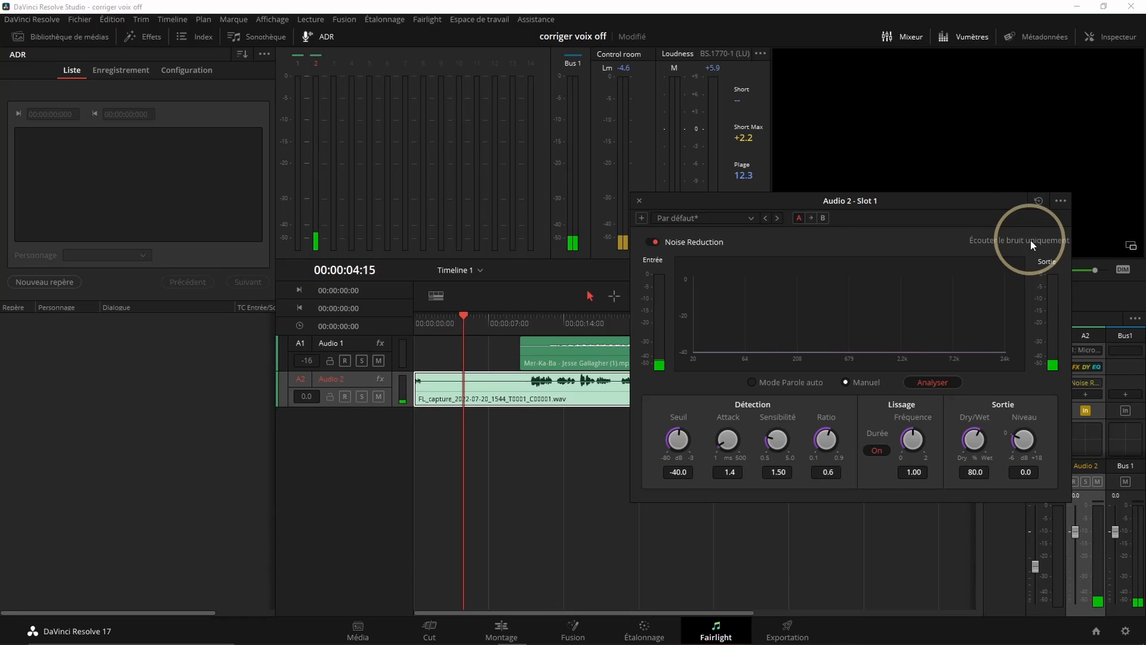
key("space")
Listen to the noise-reduced voice-over around where the speech begins, with the effect window out of the way
left_click_drag(952, 203, 738, 352)
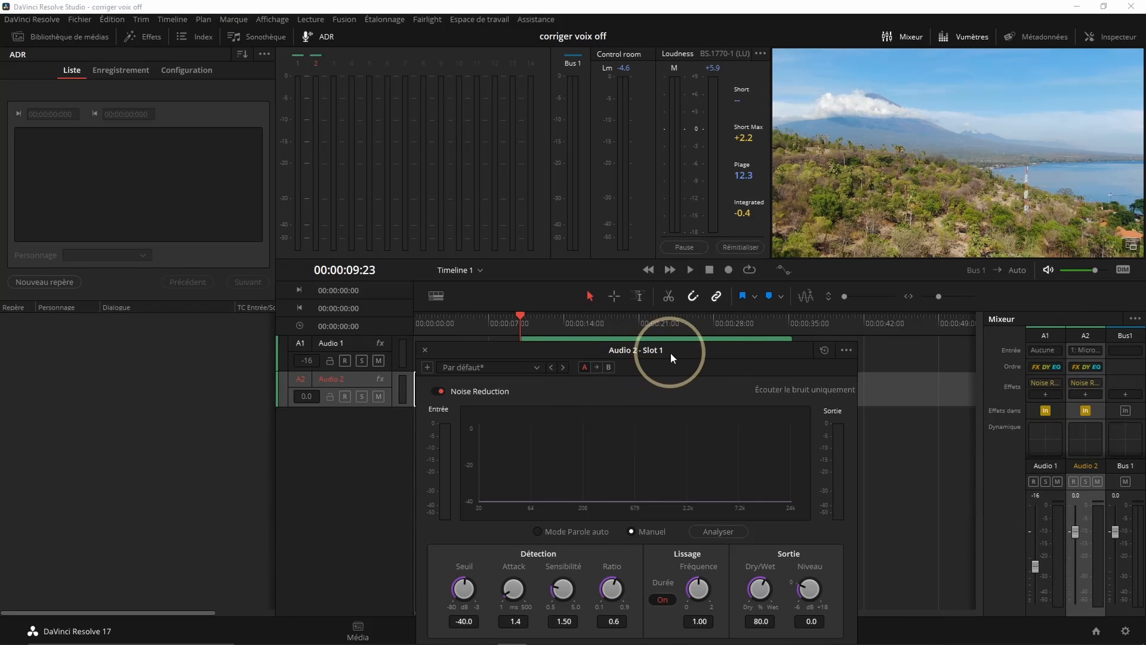
key("space")
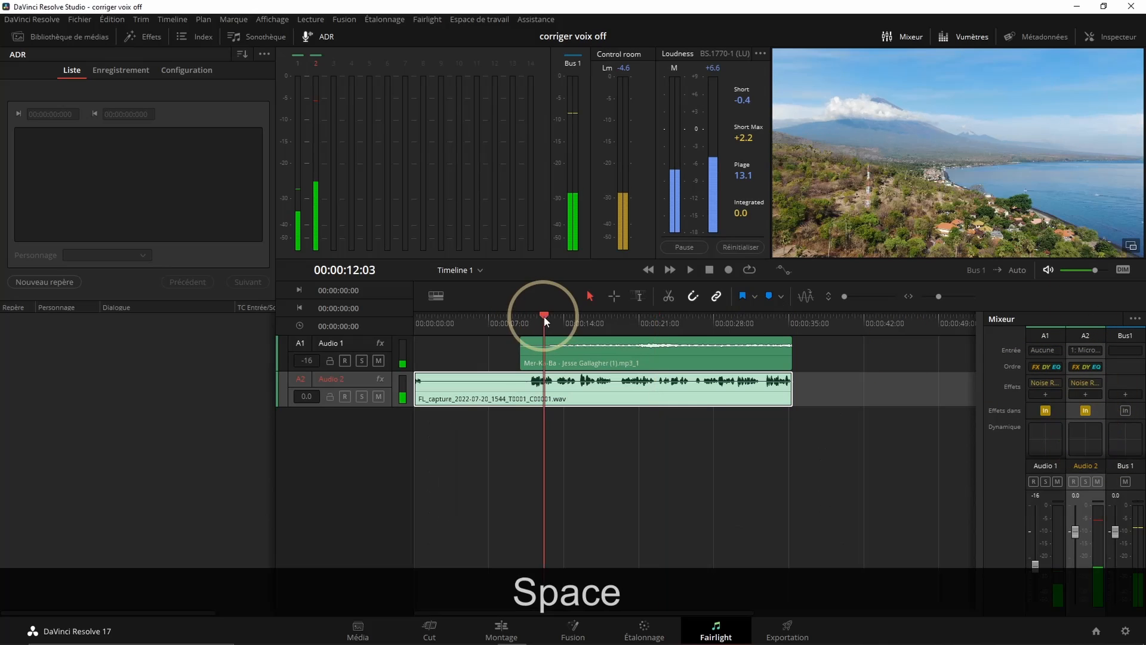
left_click(514, 318)
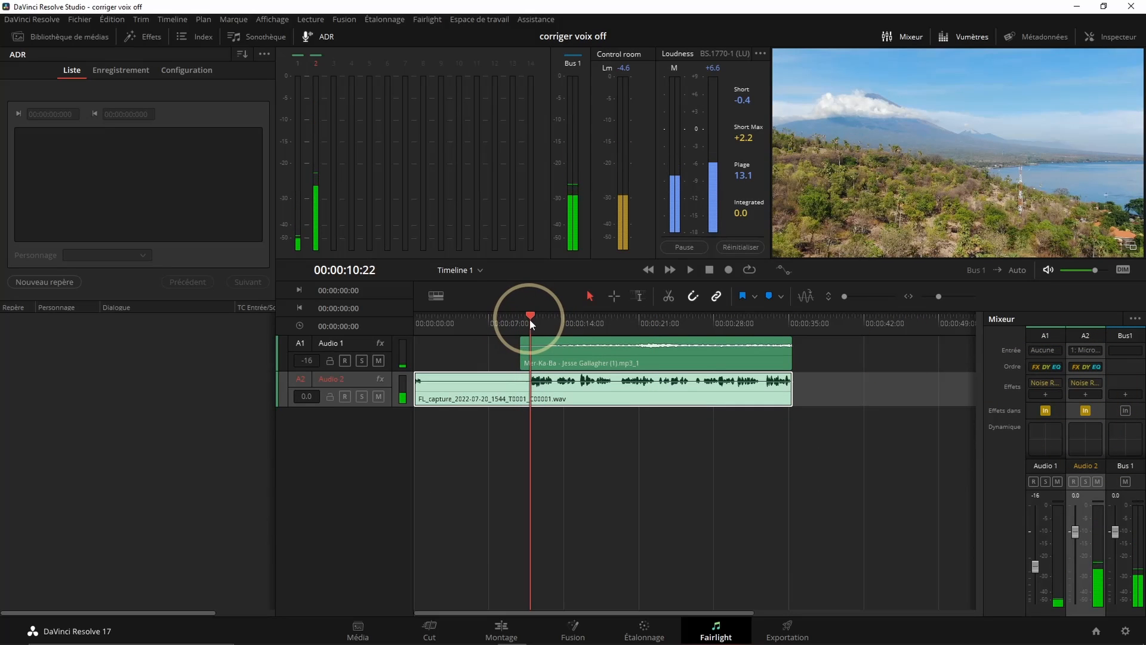
left_click(529, 317)
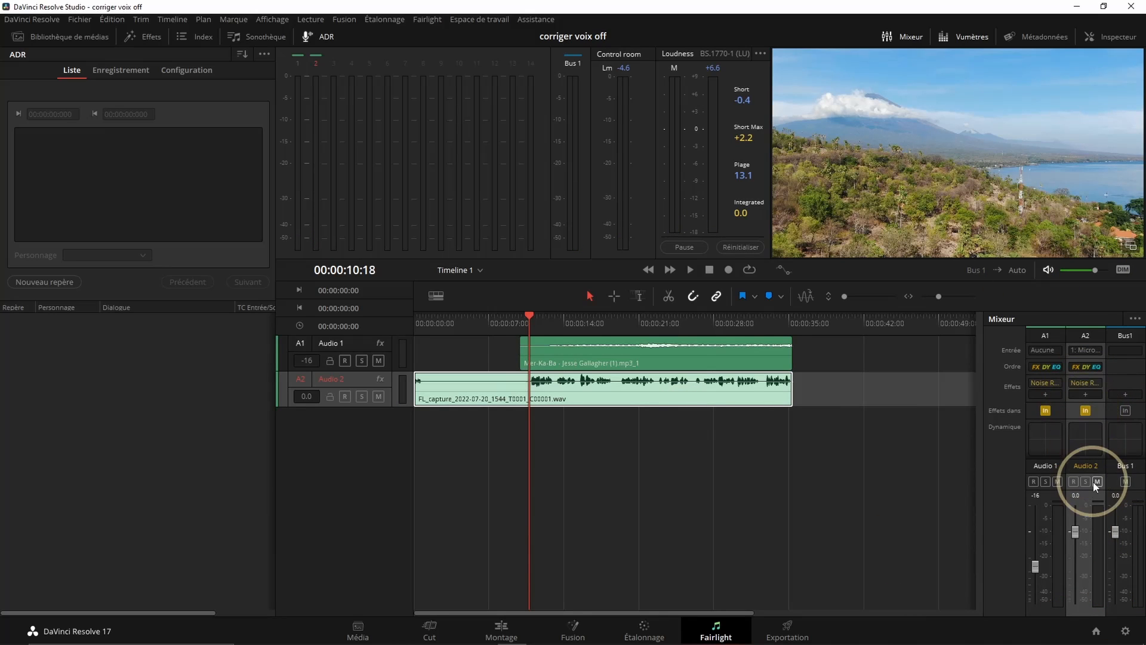
Open the equaliser of the Audio 2 track from the mixer
scroll(1084, 439, "down", 2)
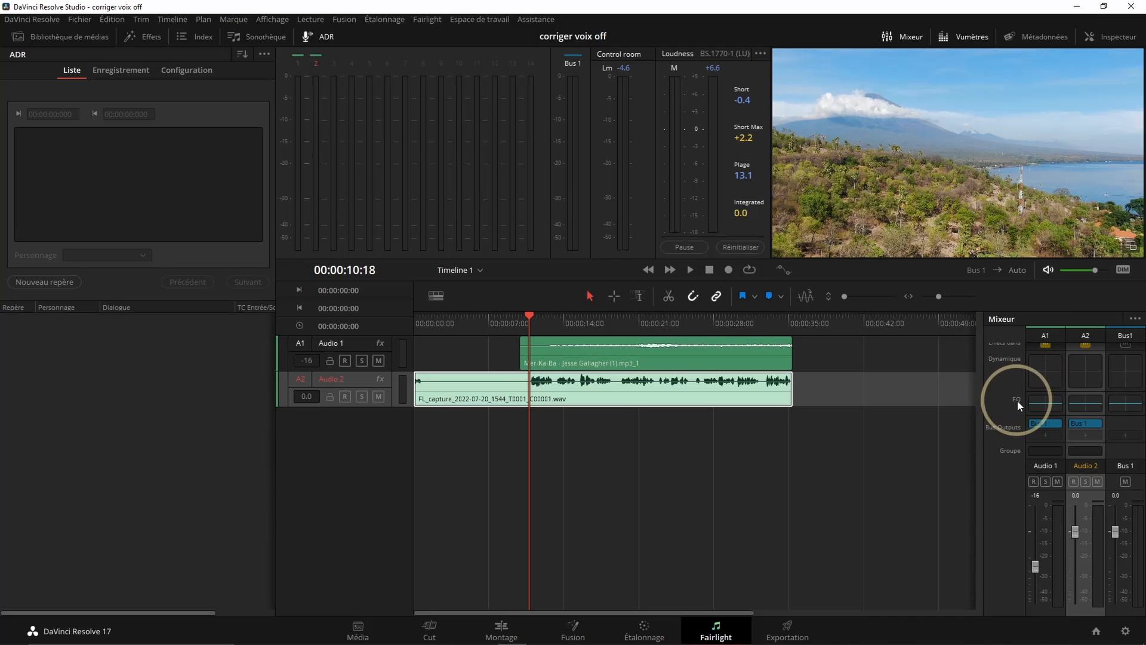
left_click(1082, 401)
left_click(626, 414)
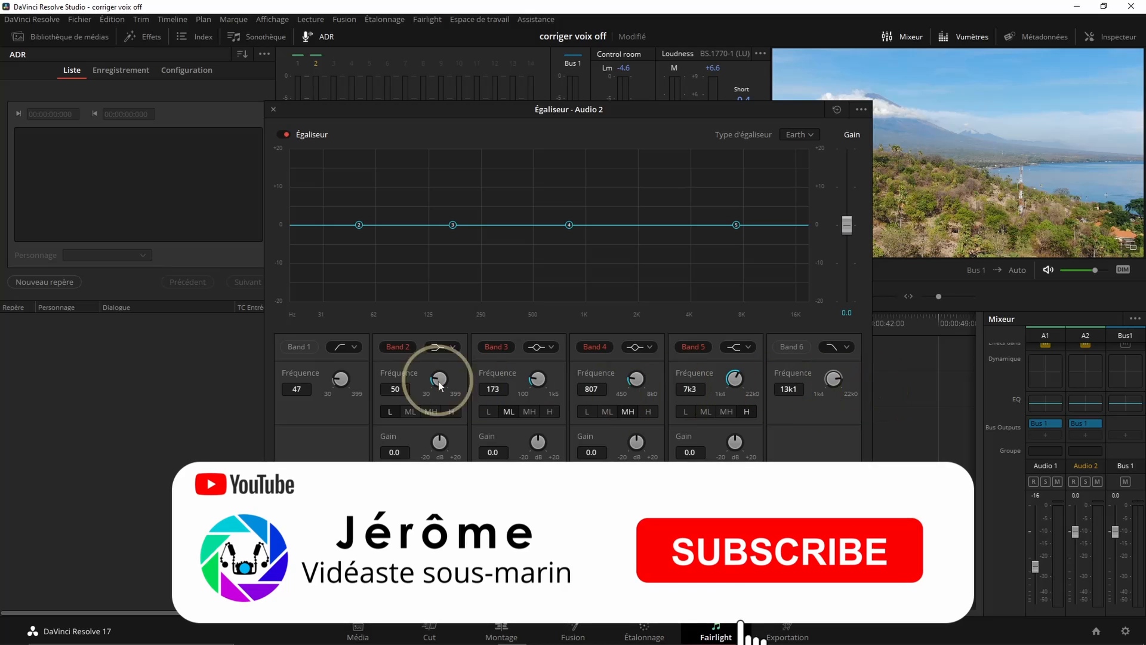
Set the equaliser's Band 1 frequency to 42 Hz and enable the filters of Band 1 and Band 6
left_click_drag(503, 106, 595, 132)
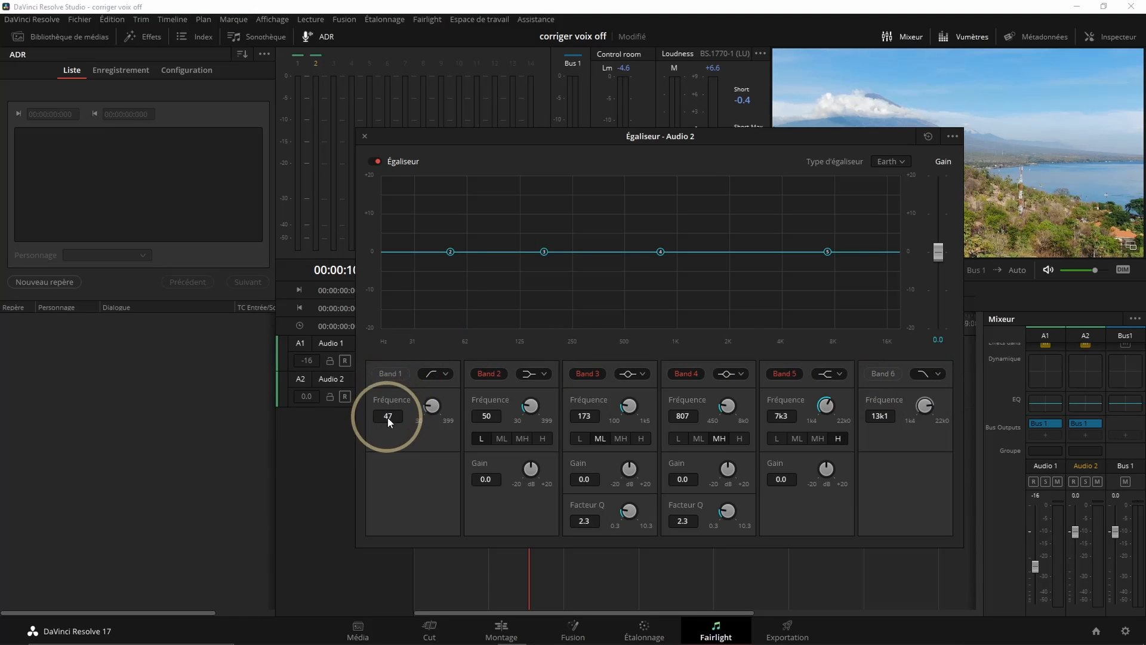
left_click_drag(431, 406, 427, 411)
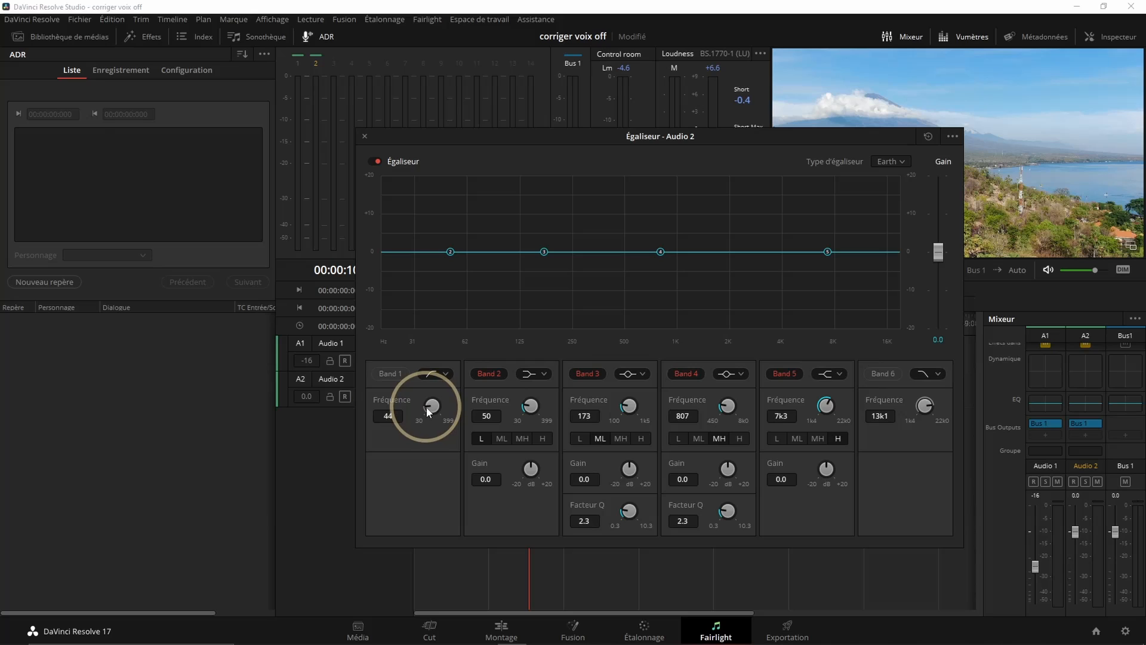
left_click(385, 374)
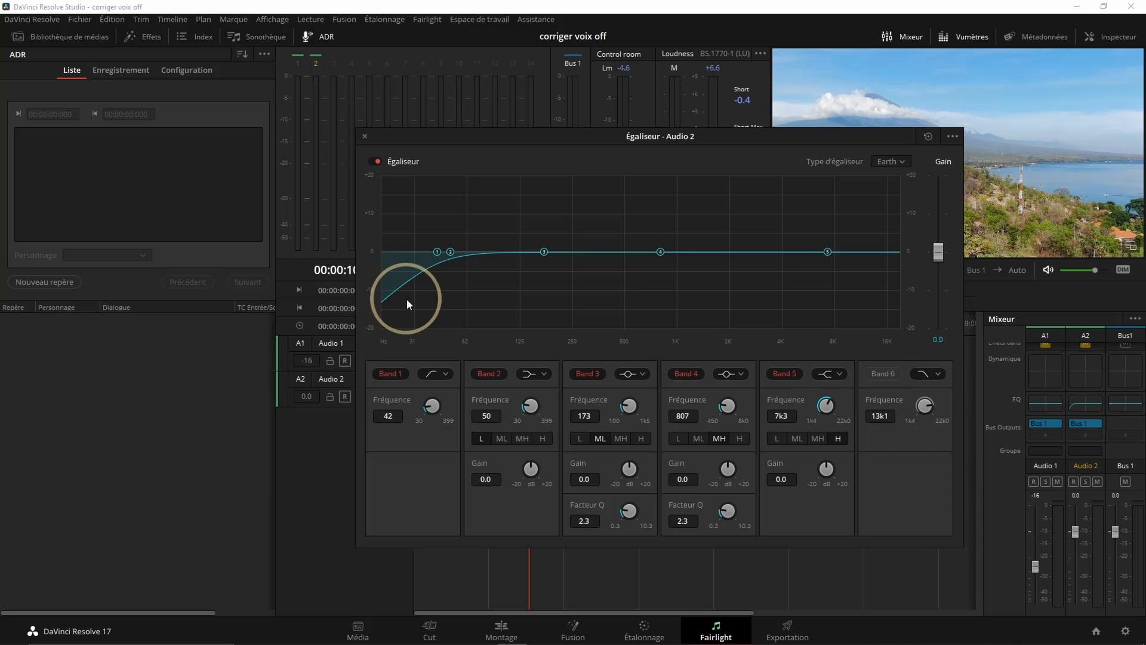
left_click(881, 374)
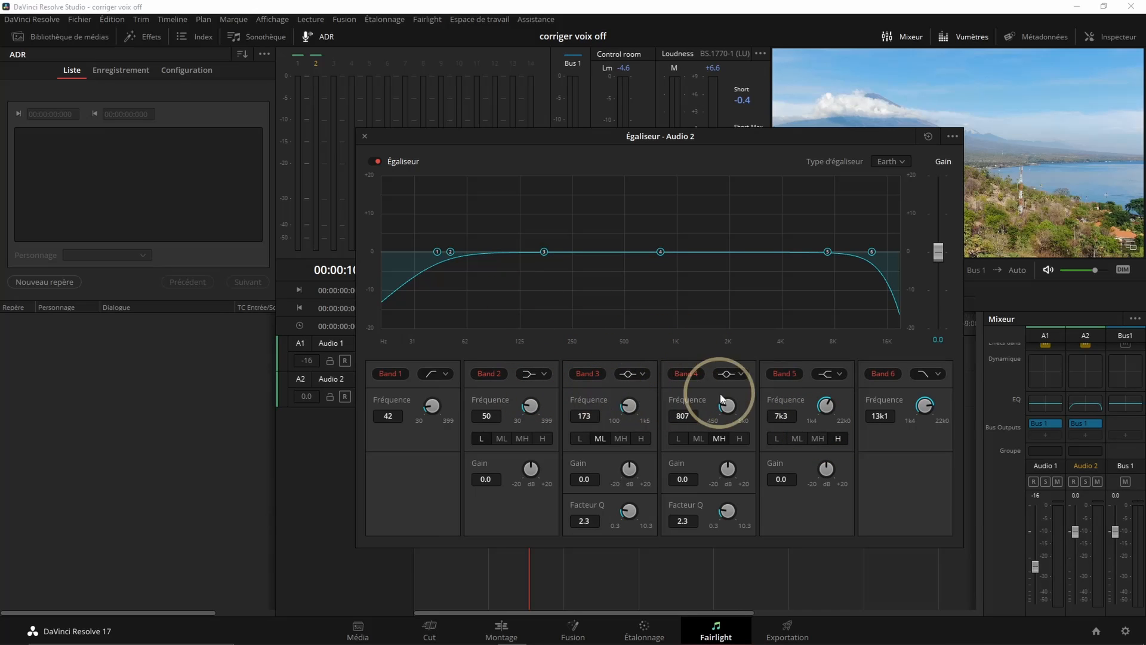
Change the filter shape of Band 2 and Band 5 to a bell curve
left_click(543, 376)
left_click(537, 407)
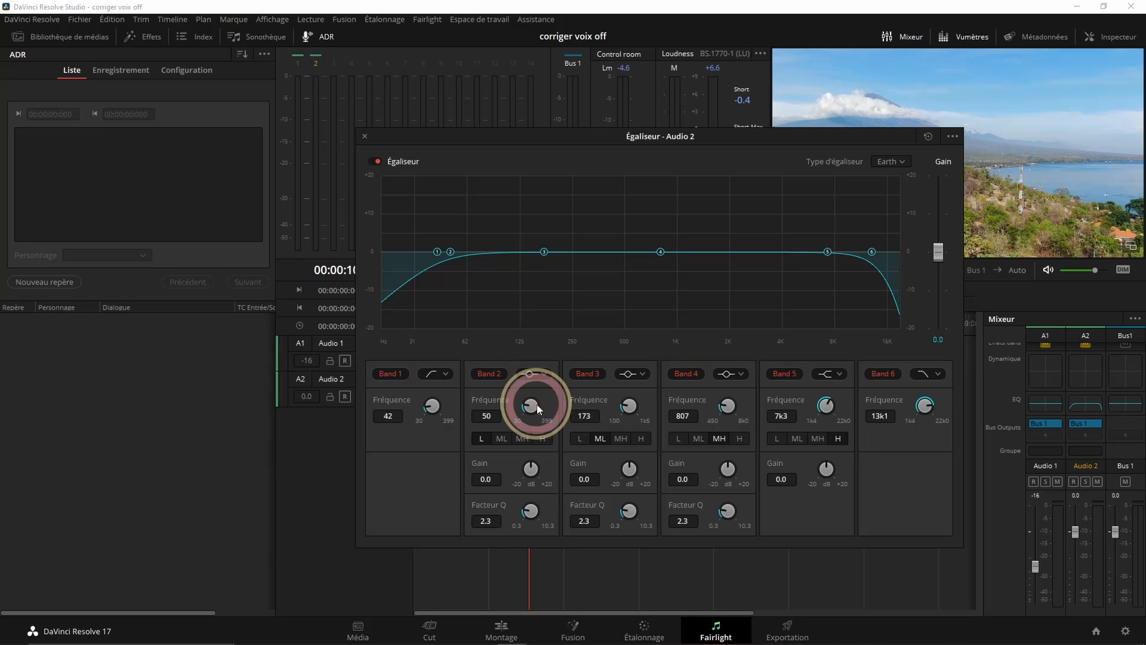
left_click(833, 374)
left_click(827, 408)
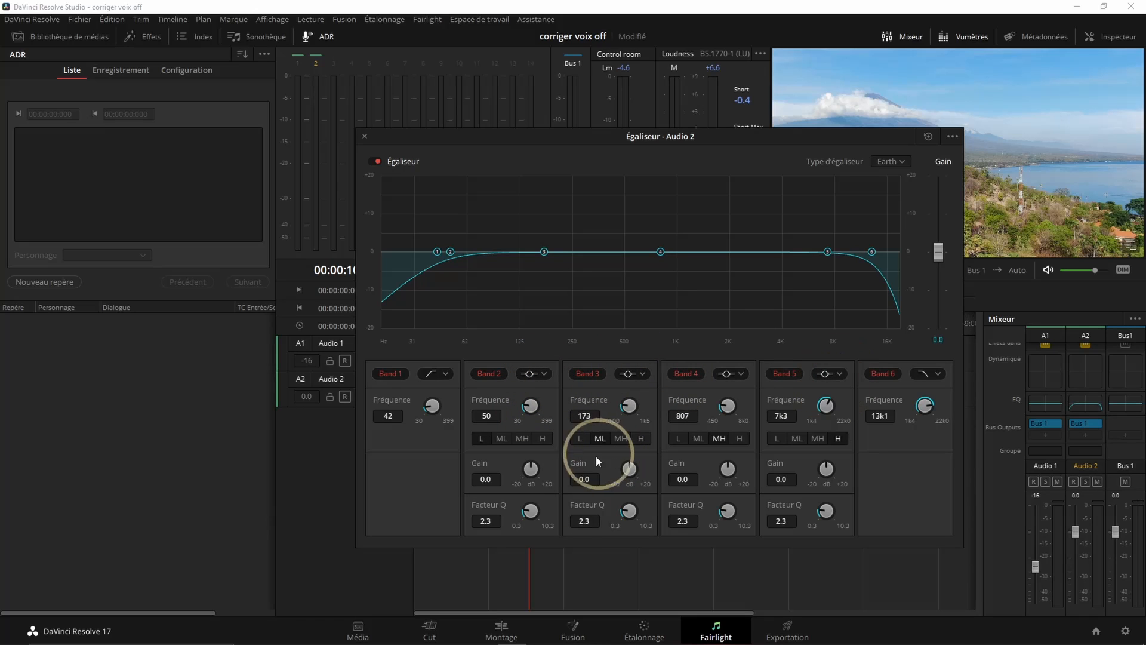
Boost Band 2 to +20 dB at about 82 Hz, try a wide curve, and narrow it to a Q factor of 10.3
left_click_drag(529, 514, 460, 512)
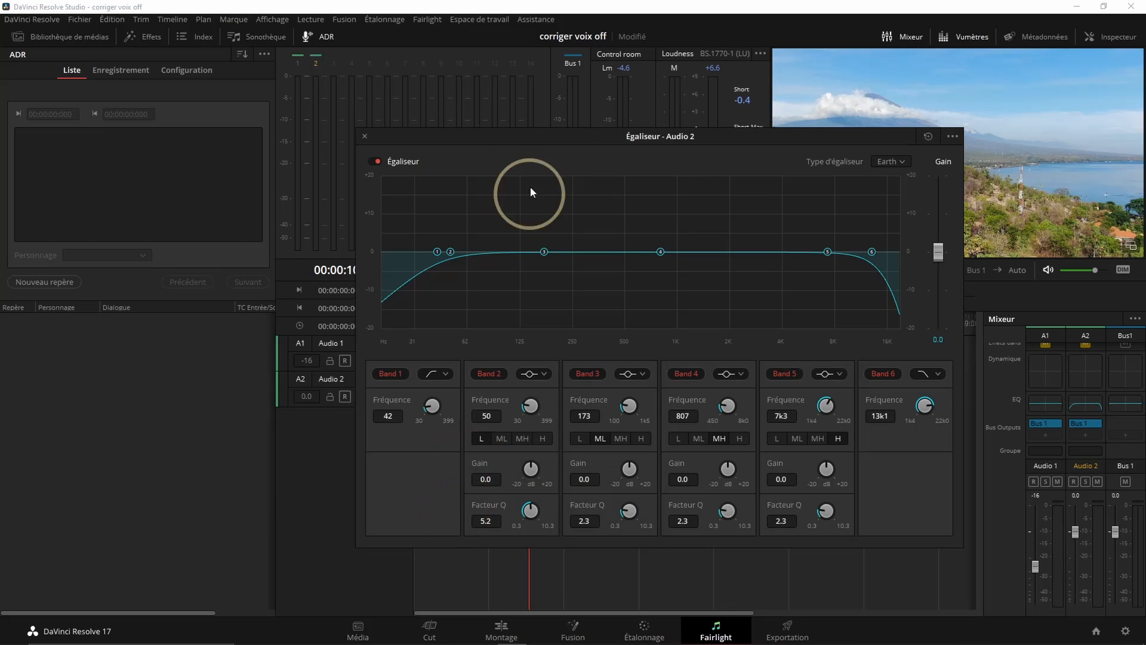
left_click_drag(451, 256, 471, 174)
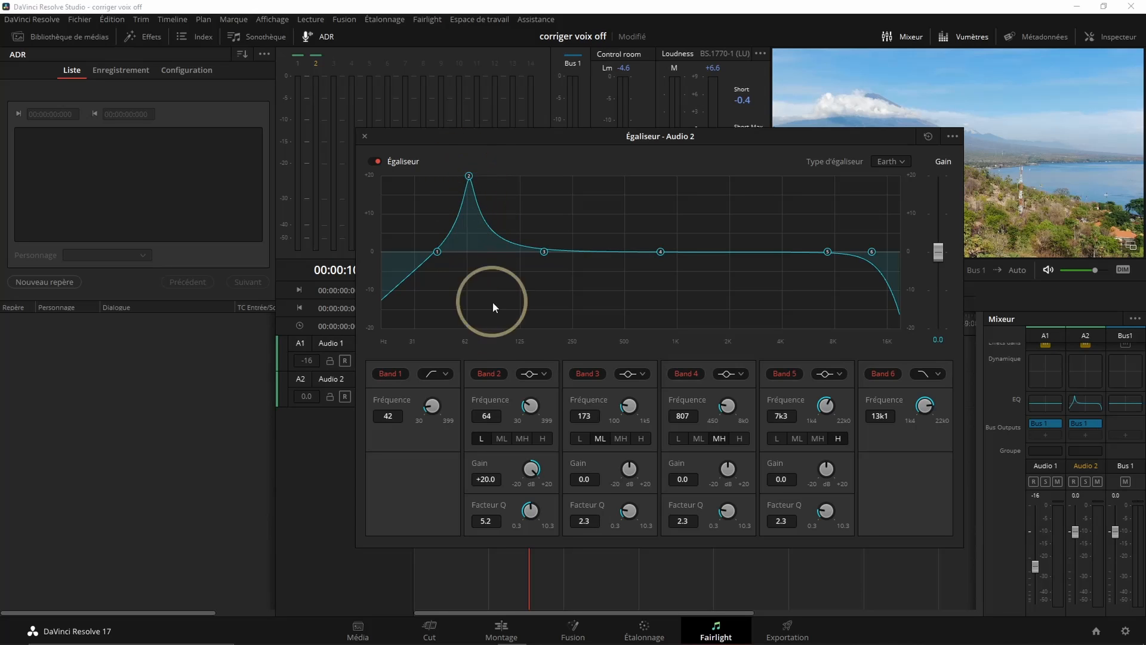
left_click_drag(469, 177, 488, 144)
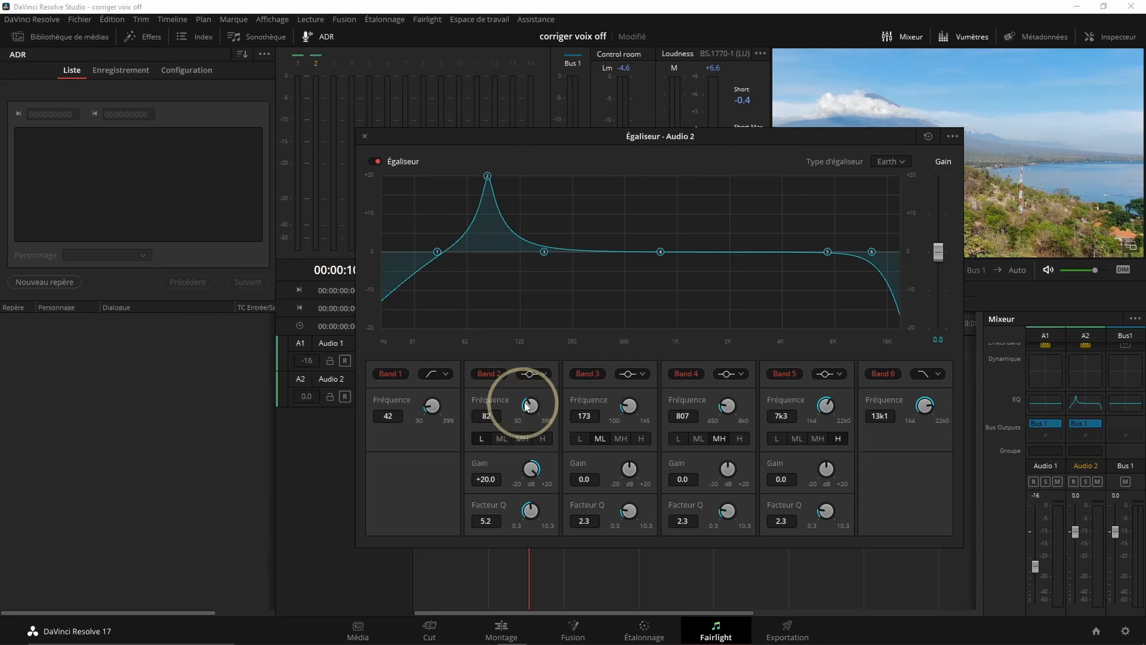
left_click_drag(535, 515, 442, 529)
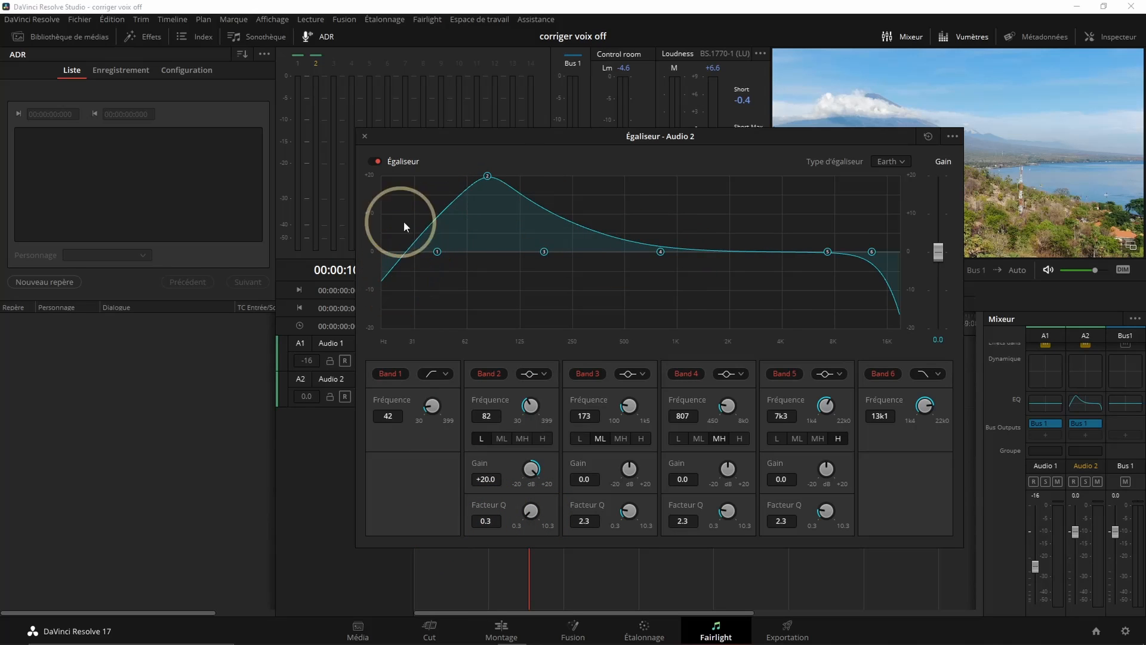
left_click_drag(530, 512, 776, 593)
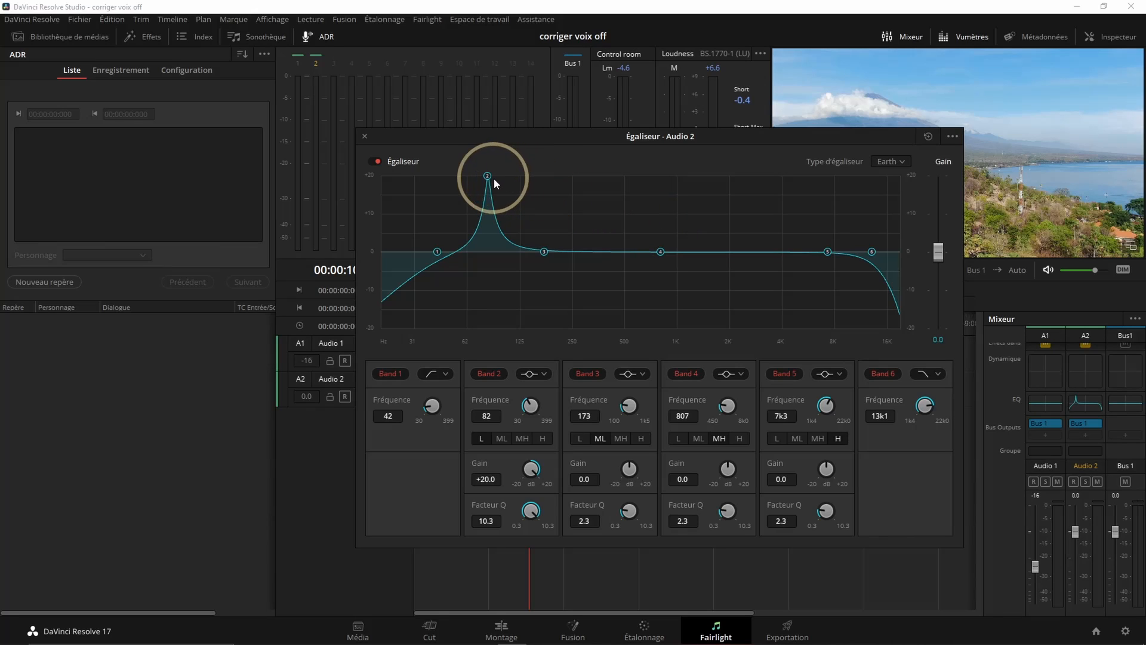
Play the voice-over and sweep the boosted Band 2 from about 54 Hz up to 90 Hz to locate the unpleasant frequency
left_click_drag(488, 177, 456, 177)
left_click_drag(528, 137, 475, 216)
left_click(721, 229)
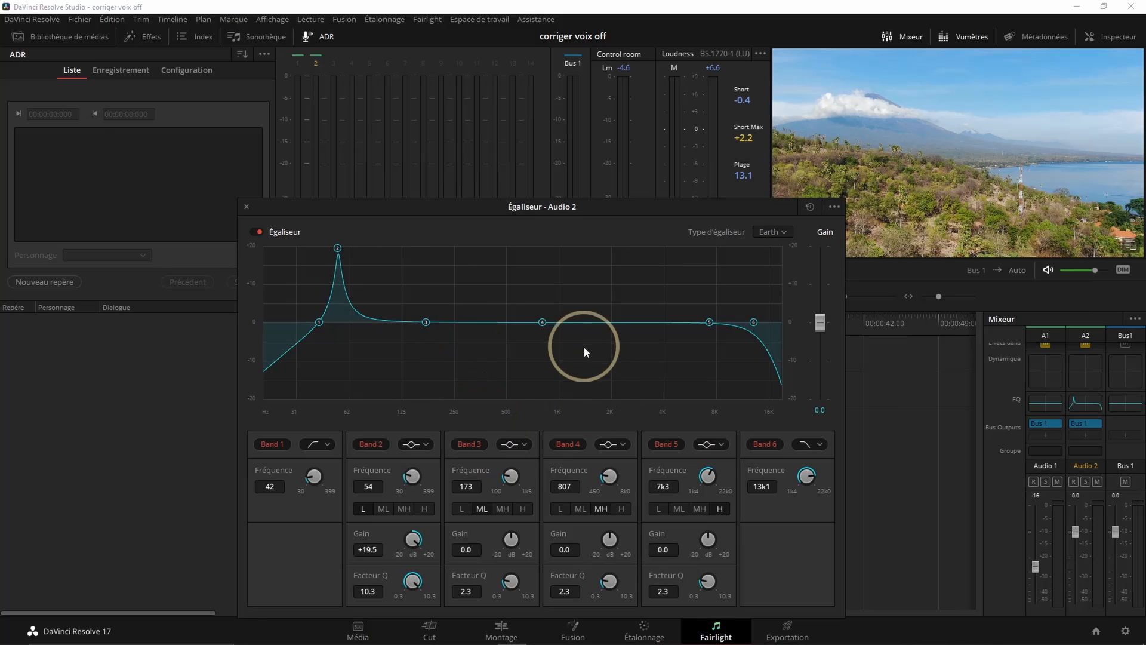
key("space")
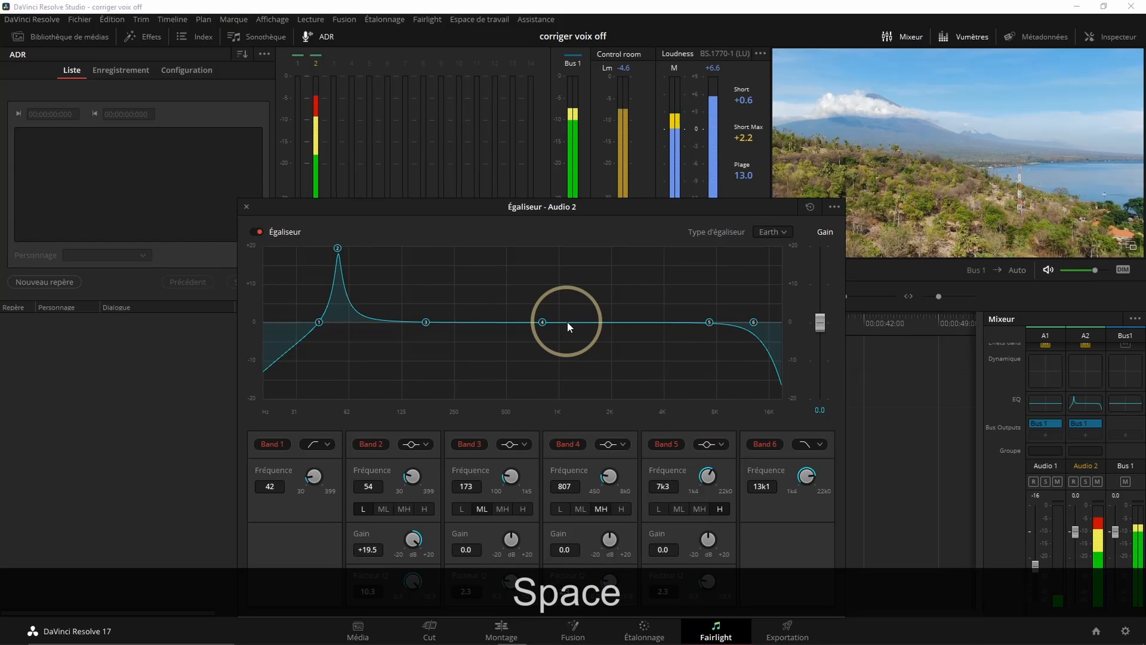
left_click_drag(338, 248, 376, 244)
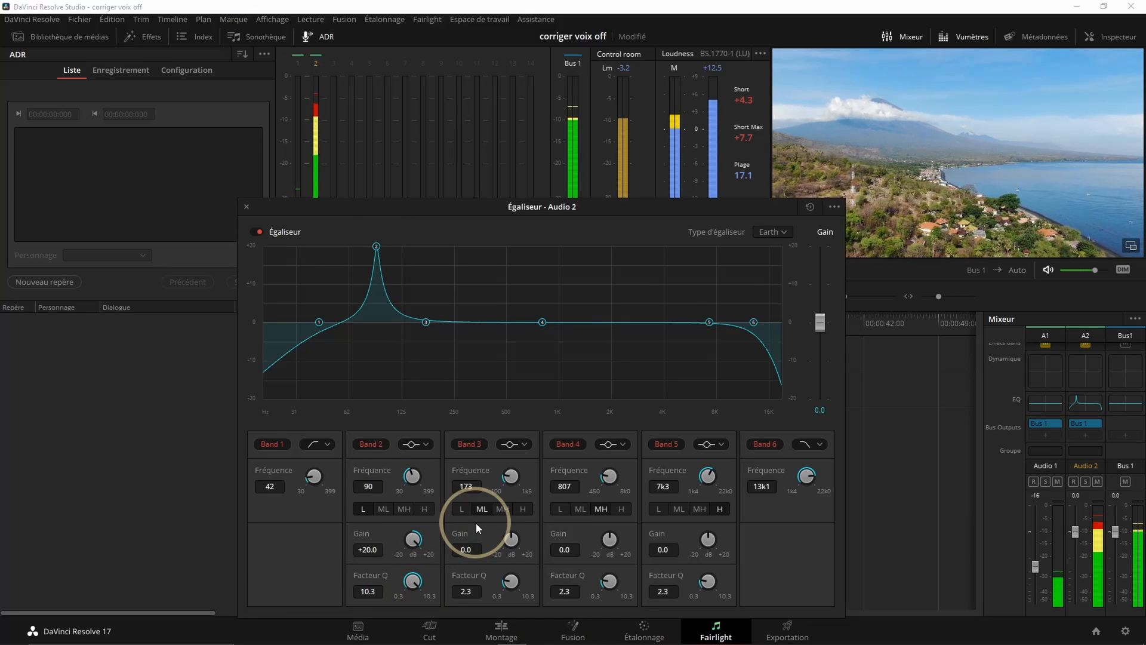
key("space")
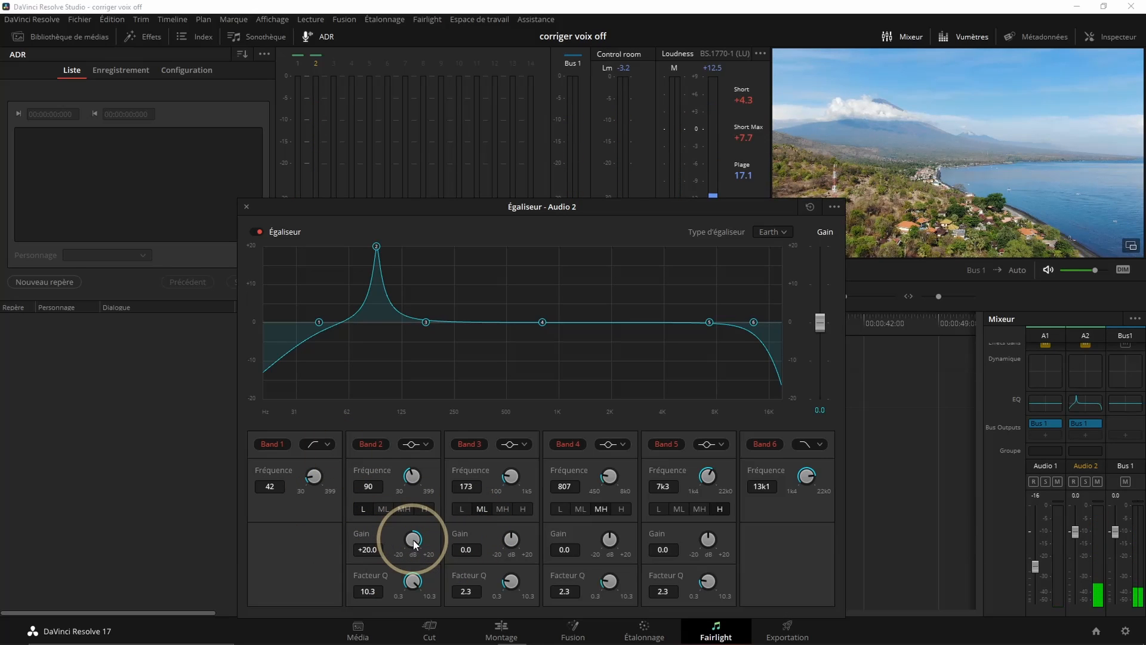
Cut the Band 2 gain to -6.3 dB and listen to the corrected voice-over
left_click_drag(415, 542, 273, 560)
left_click_drag(548, 212, 637, 233)
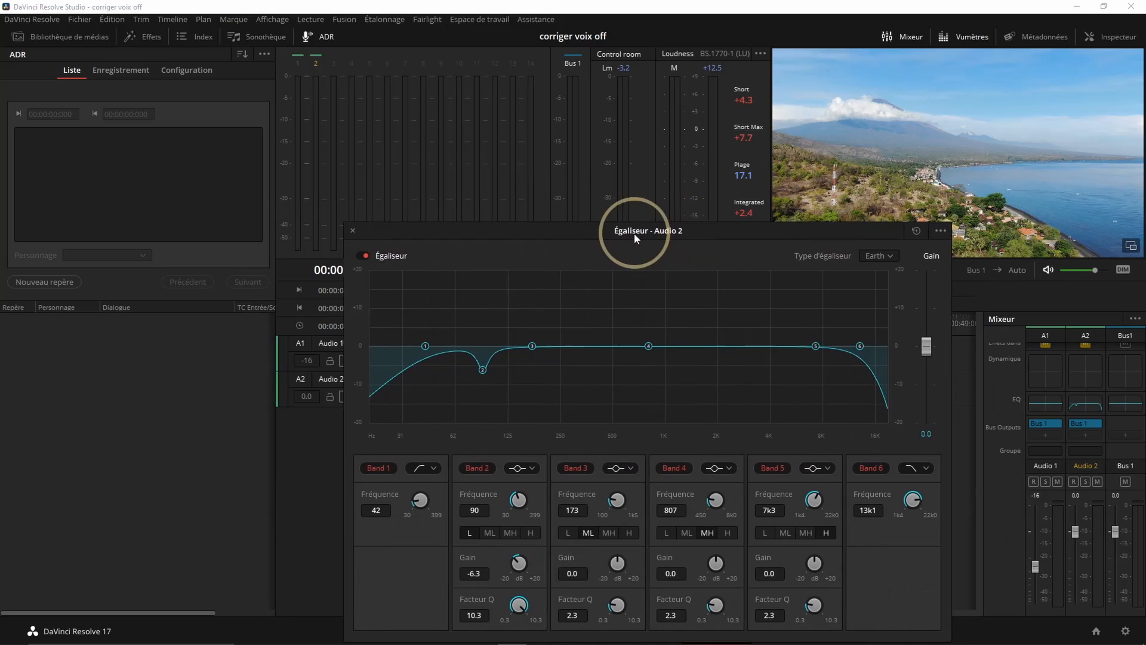
key("space")
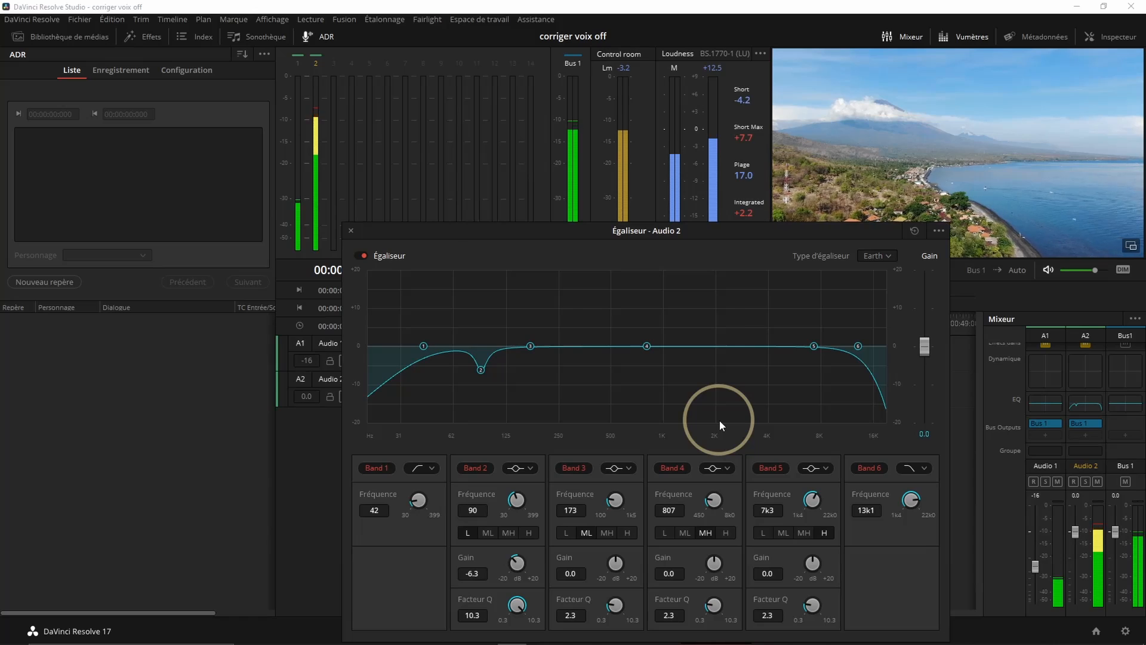
key("space")
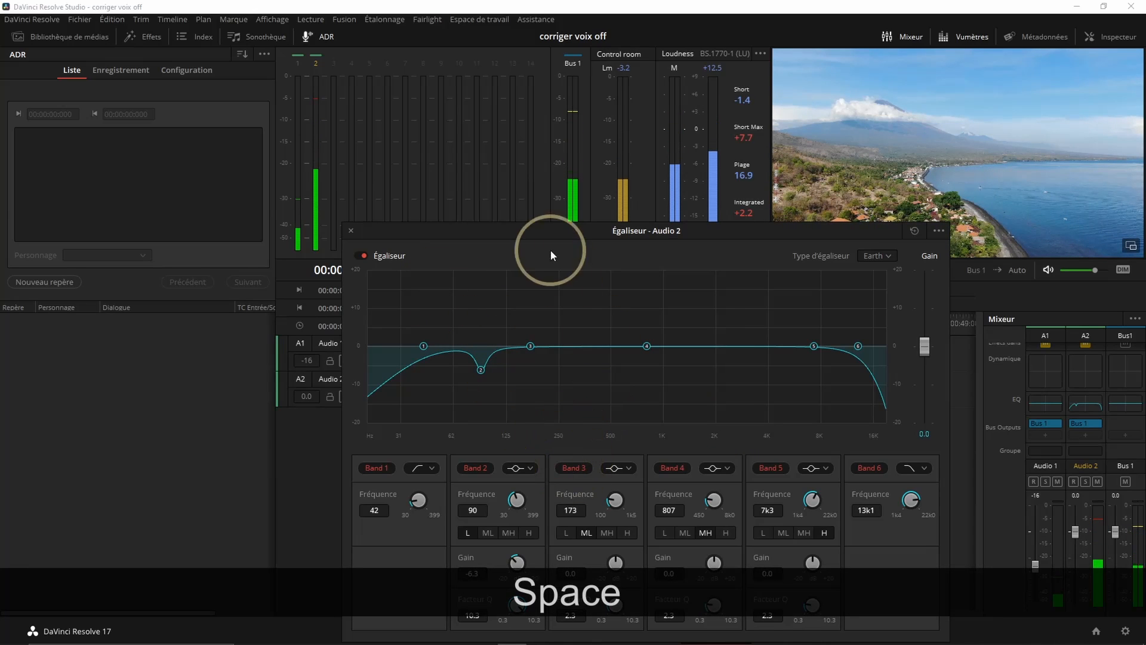
Replay from the start of the speech and boost Band 3 to +20 dB at 139 Hz with a Q factor of 10.3
left_click_drag(523, 226, 780, 223)
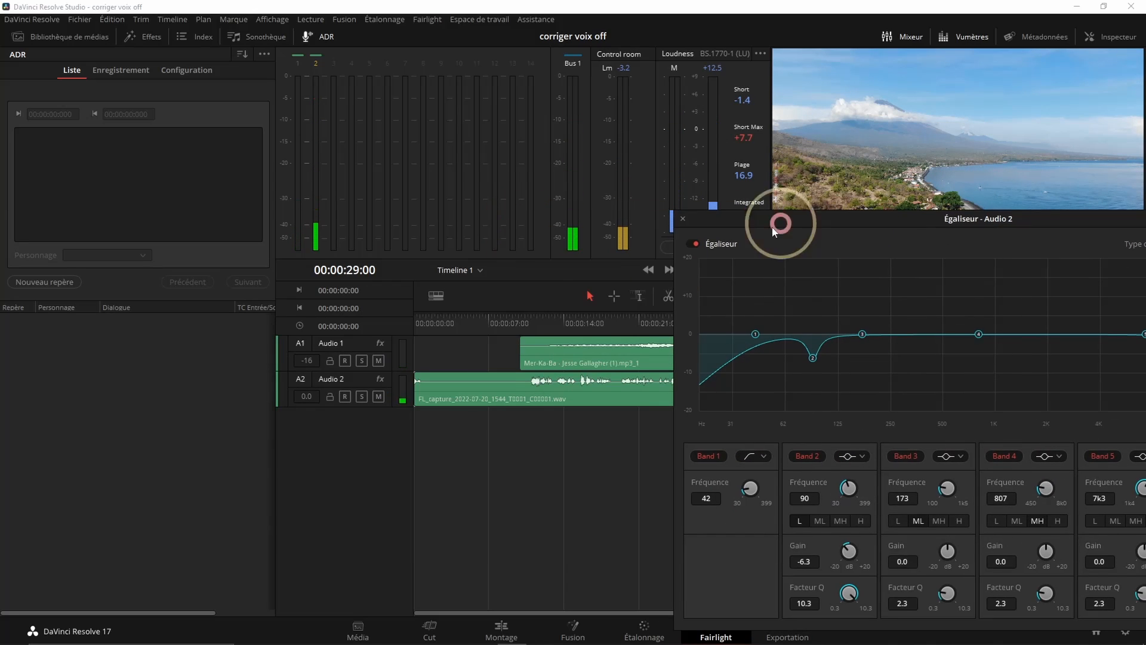
left_click(538, 316)
left_click_drag(863, 219, 407, 206)
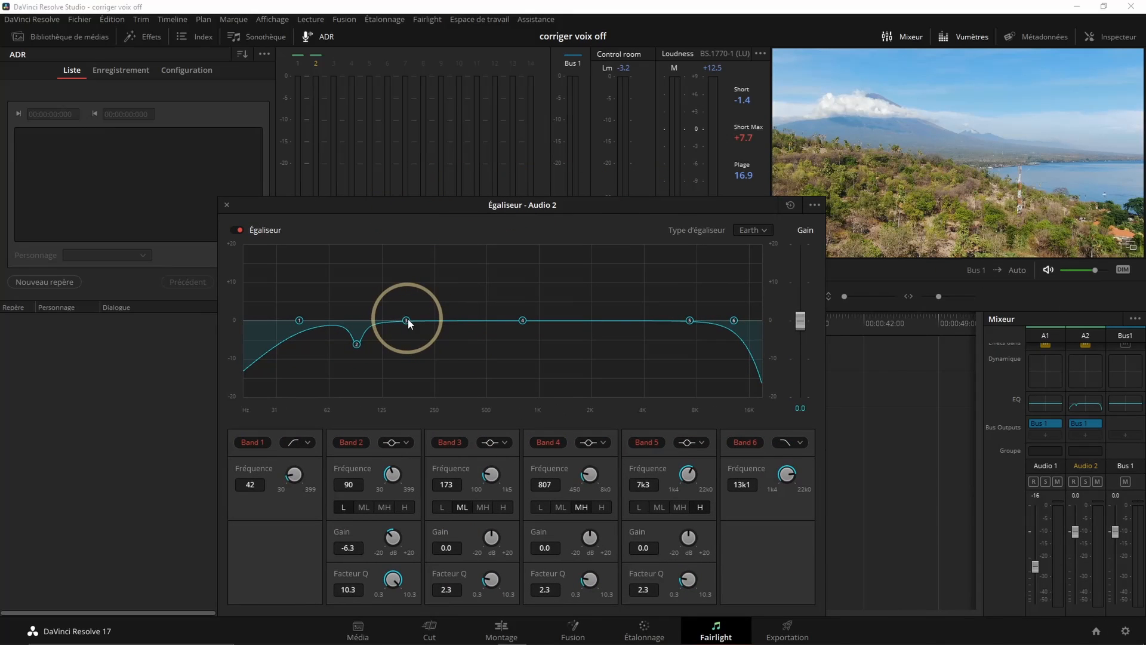
key("space")
left_click_drag(406, 320, 389, 225)
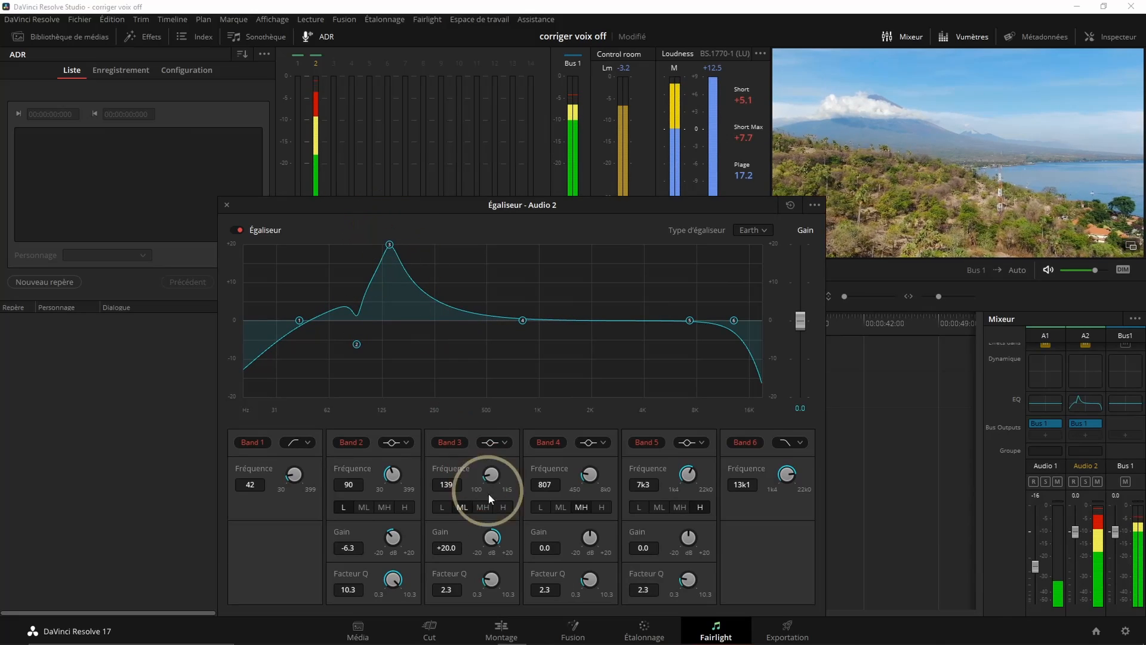
left_click_drag(492, 582, 700, 605)
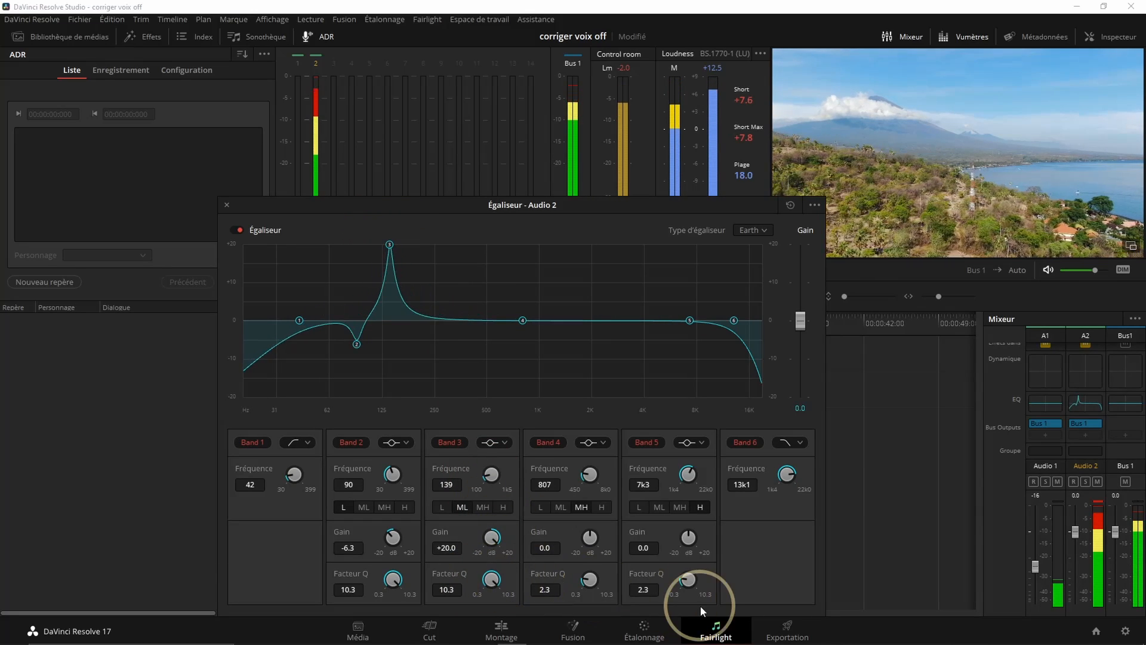
Sweep Band 3 up to 430 Hz during playback, stop, and cut its gain to -5.1 dB
left_click_drag(389, 246, 431, 227)
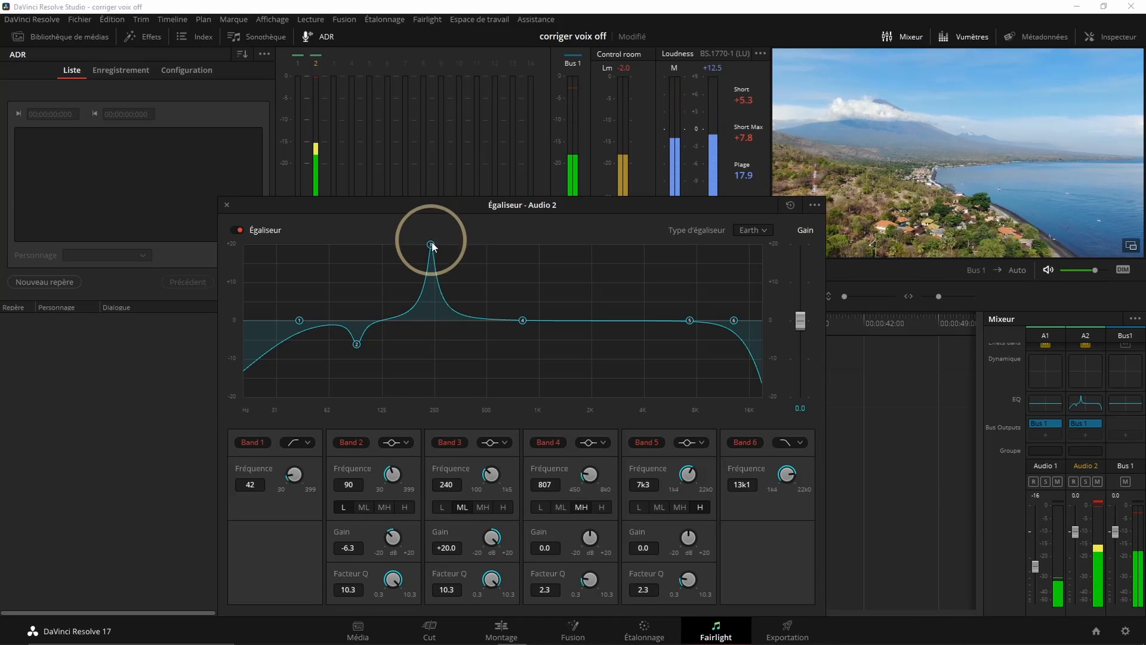
left_click_drag(432, 246, 476, 231)
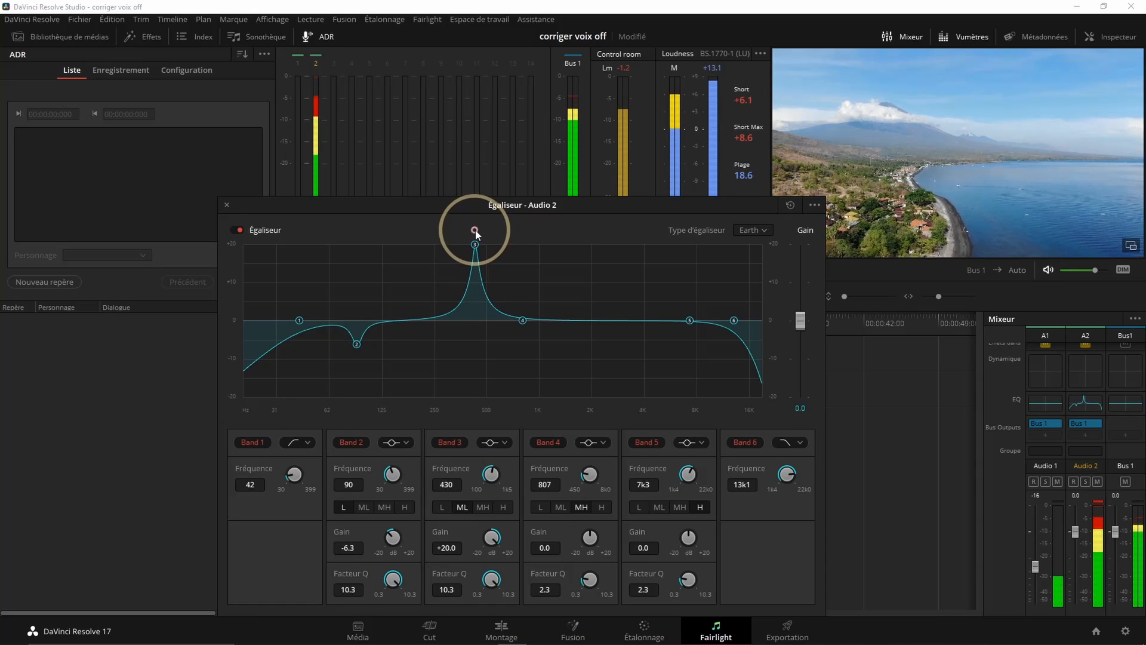
key("space")
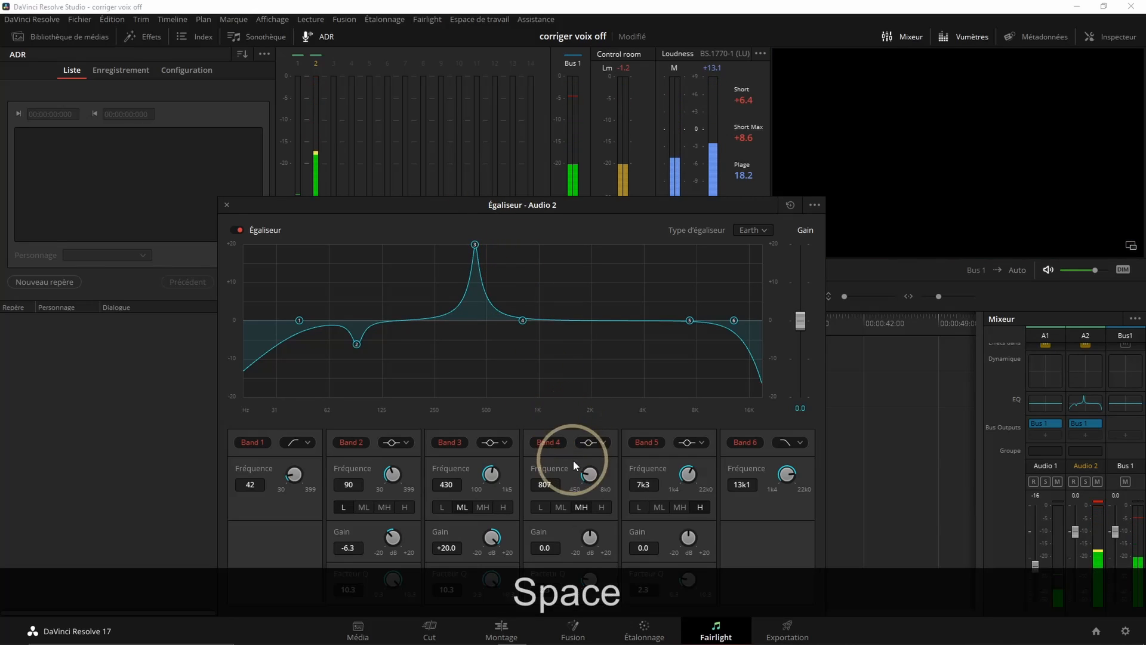
left_click_drag(493, 542, 357, 551)
Boost Band 4 to +20 dB at 532 Hz with a Q factor of 10.3
key("space")
left_click_drag(522, 321, 493, 245)
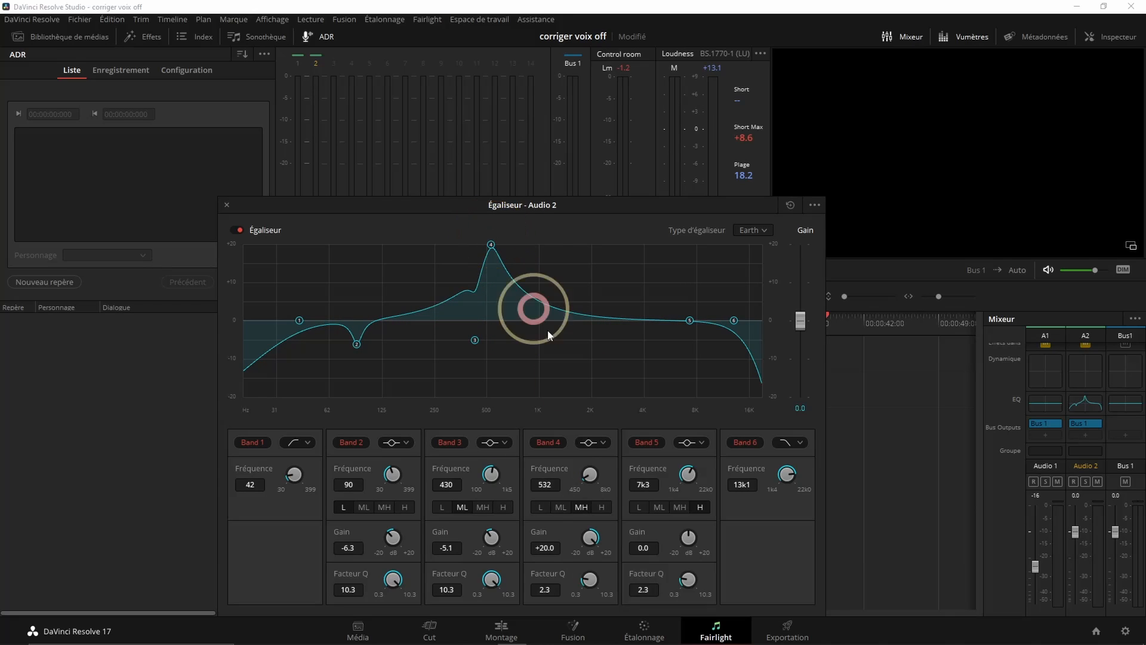
left_click_drag(591, 576, 762, 575)
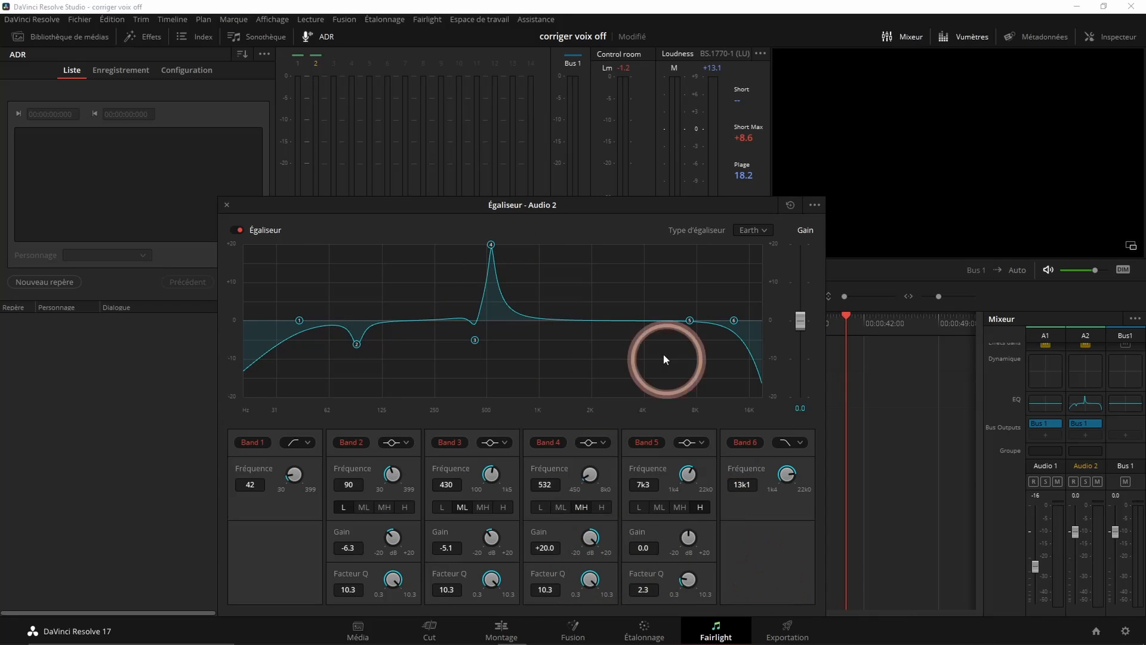
Replay from just before the speech, sweep Band 4 up to 1 kHz, and cut its gain to -6.8 dB
left_click_drag(489, 209, 769, 285)
left_click(514, 320)
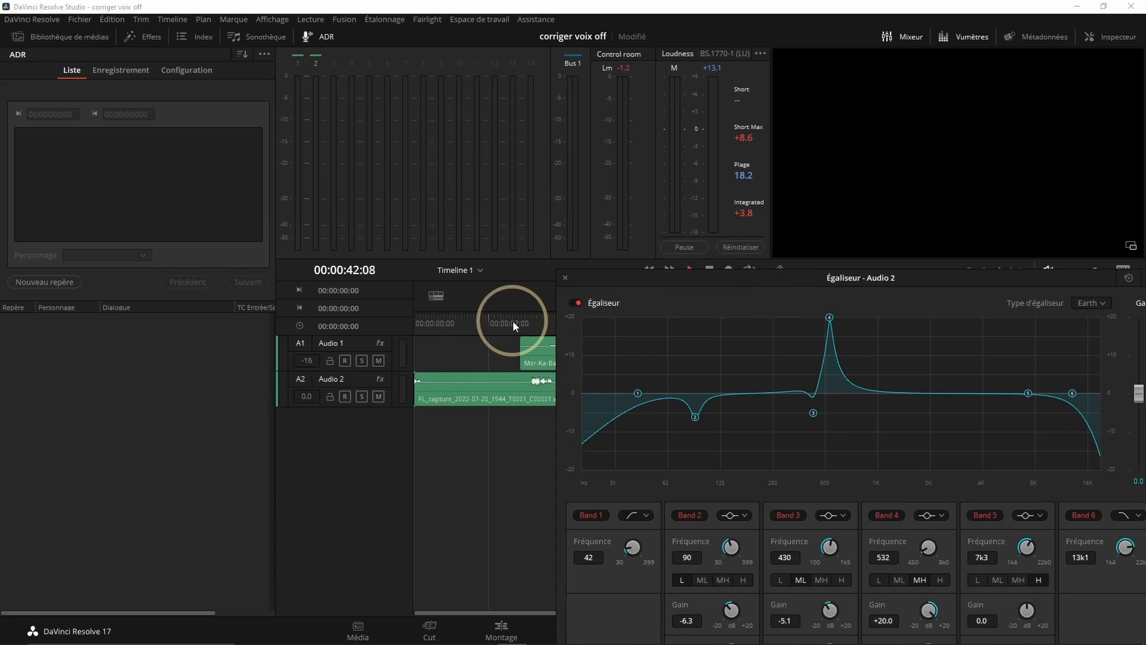
left_click_drag(907, 272, 597, 261)
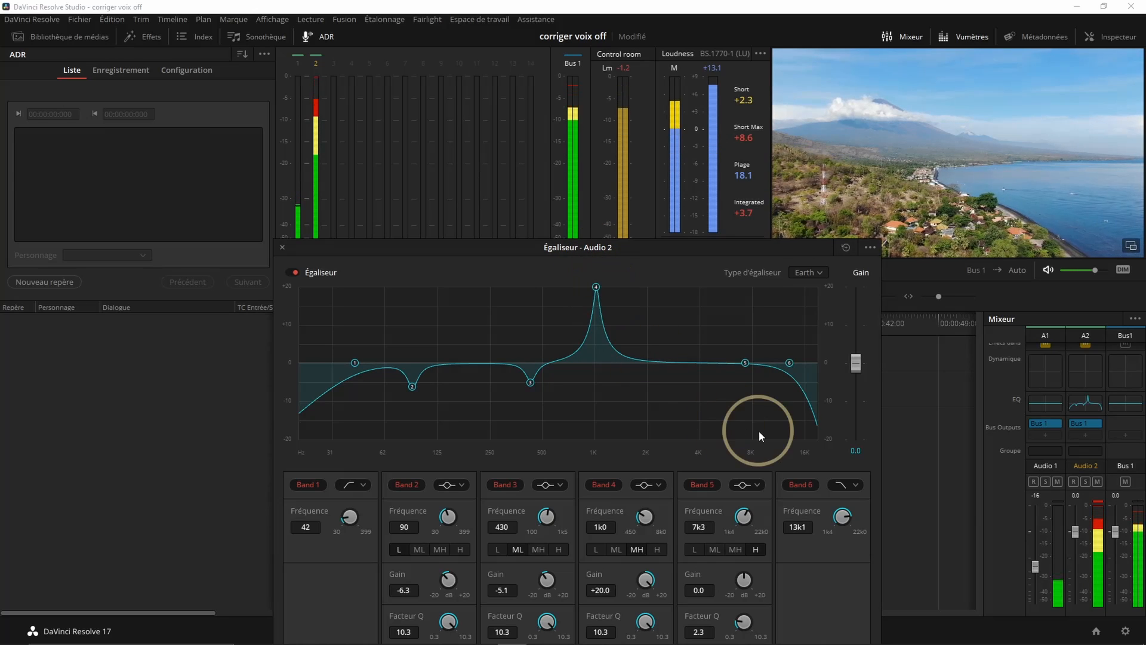
key("space")
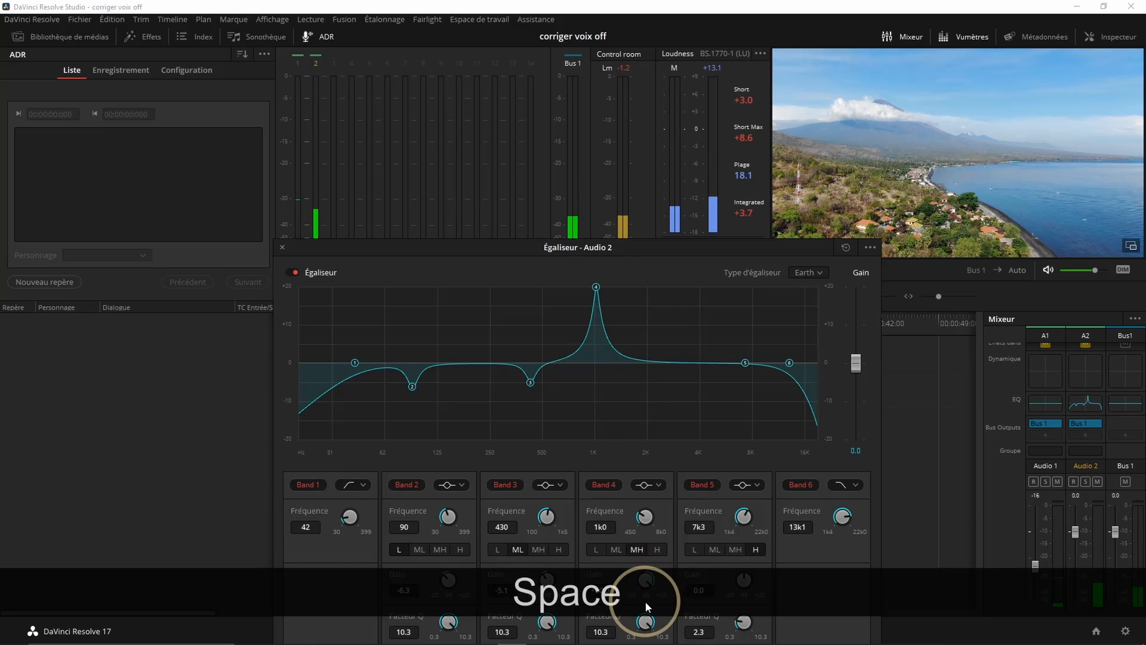
left_click_drag(645, 595, 511, 589)
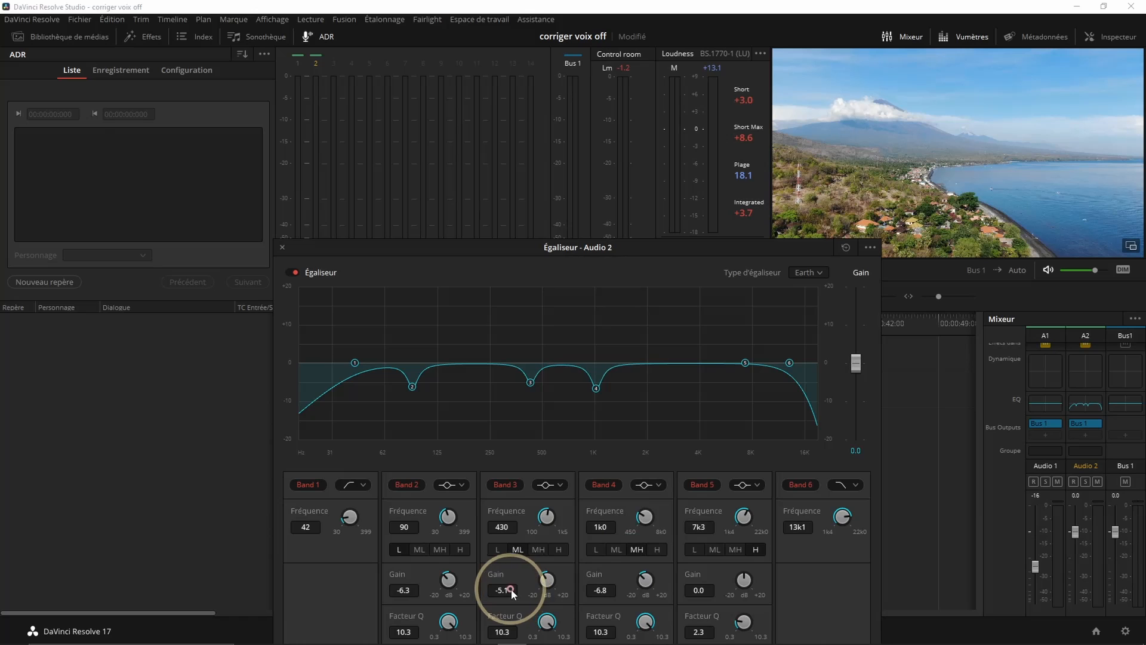
key("space")
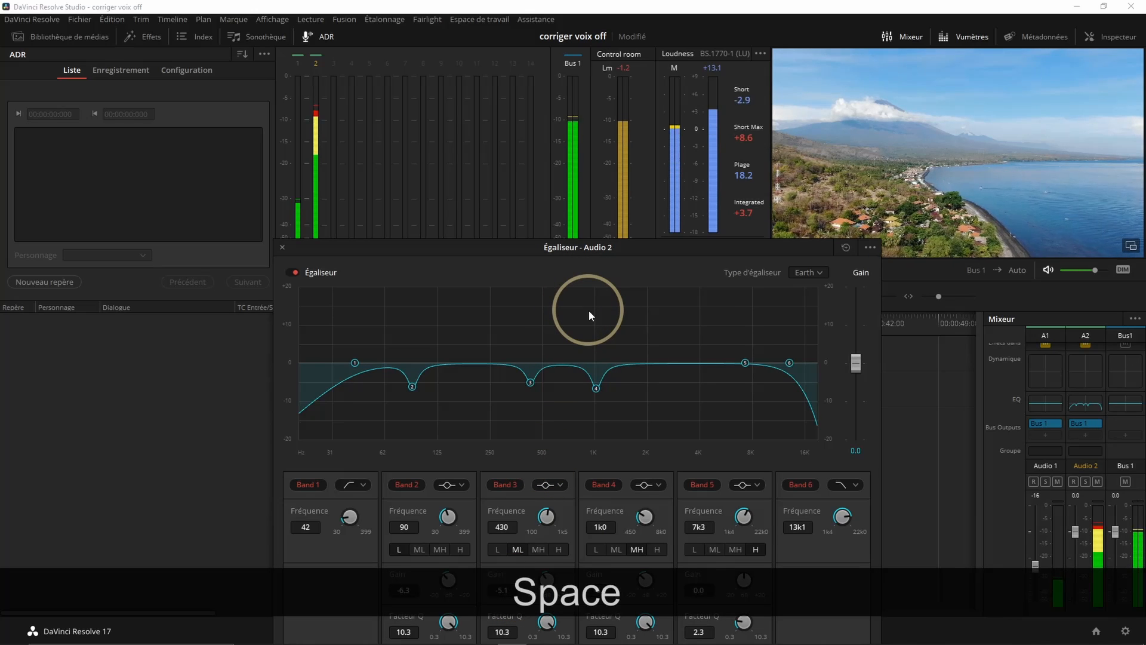
Return the playhead to just before the speech and boost Band 5 to +20 dB at 1.5 kHz with a Q factor of 10.3
left_click_drag(521, 247, 835, 231)
left_click_drag(498, 336, 525, 318)
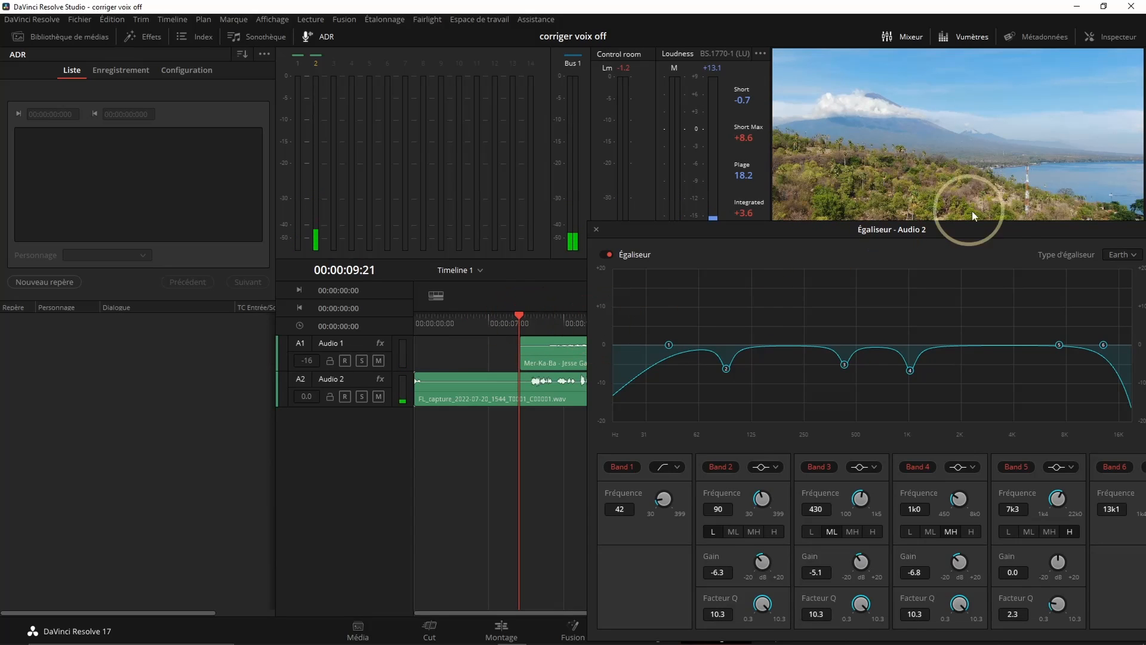
left_click_drag(994, 224, 631, 190)
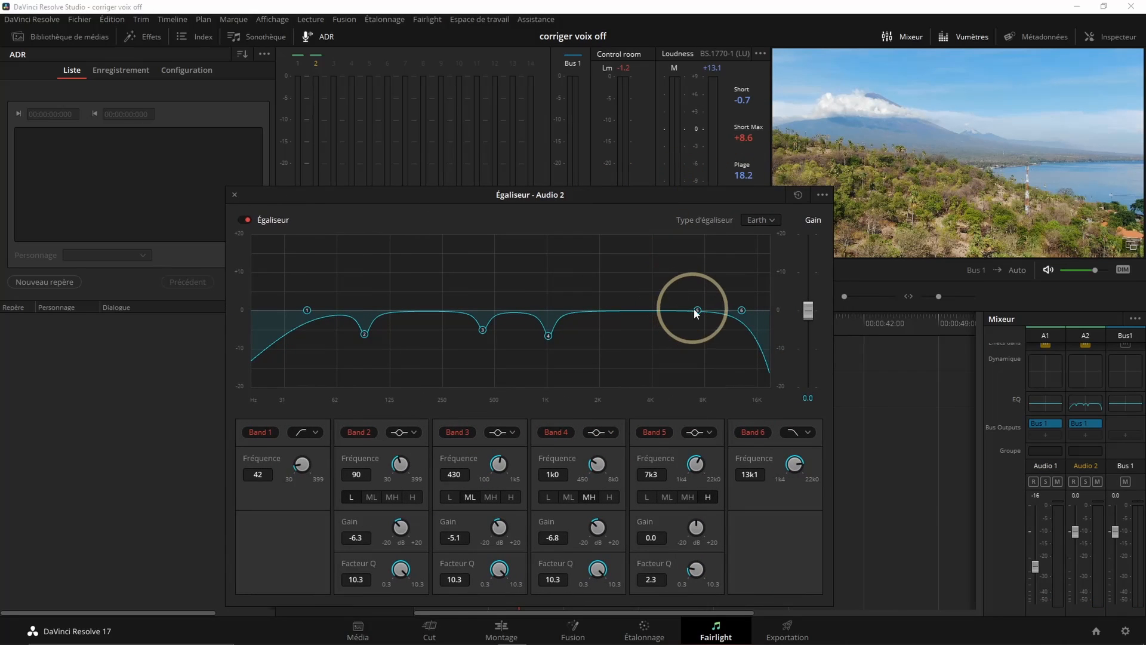
left_click_drag(697, 311, 655, 236)
left_click_drag(603, 219, 578, 225)
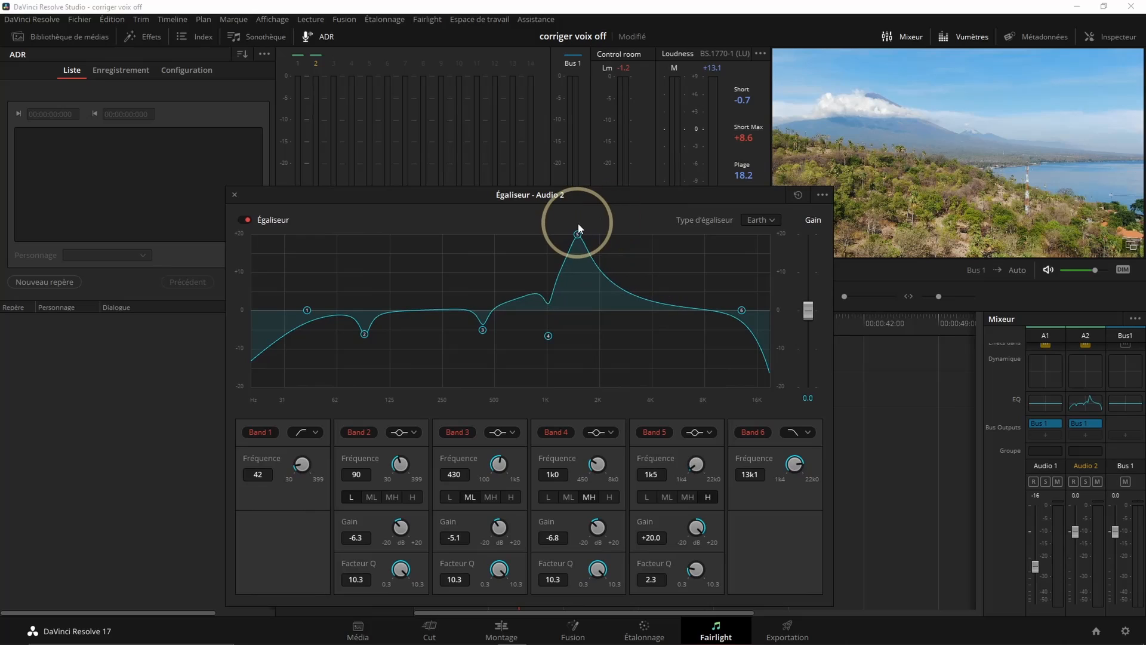
left_click_drag(697, 575, 846, 556)
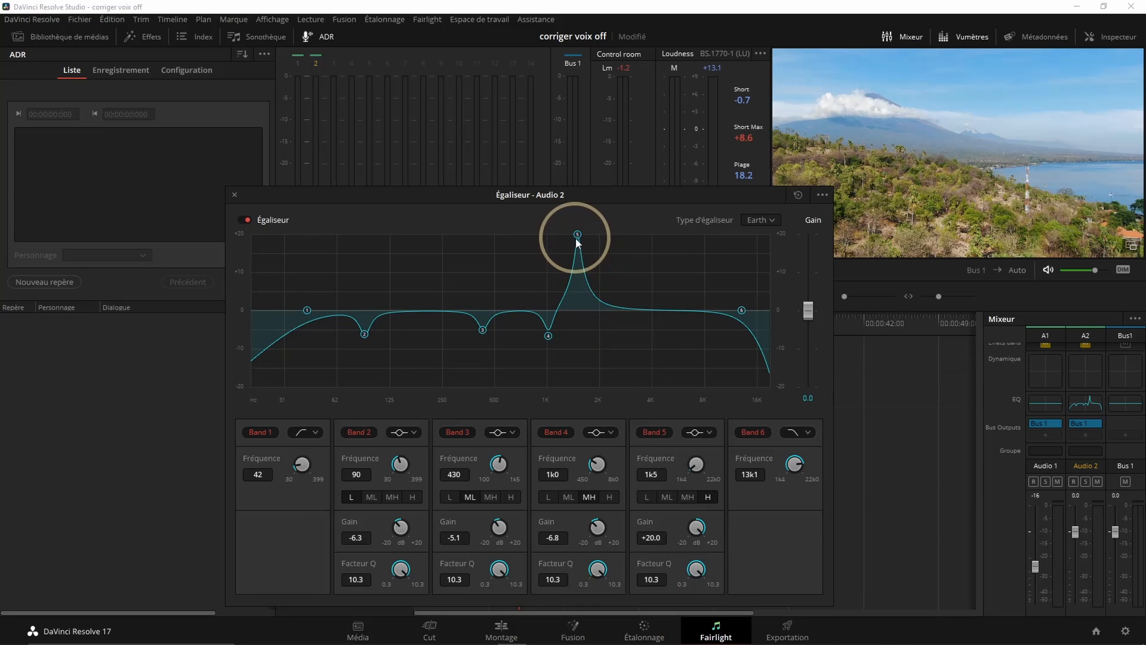
Sweep Band 5 up to 2.1 kHz during playback, cut its gain to -9.1 dB, and stop
key("space")
left_click_drag(577, 239, 606, 225)
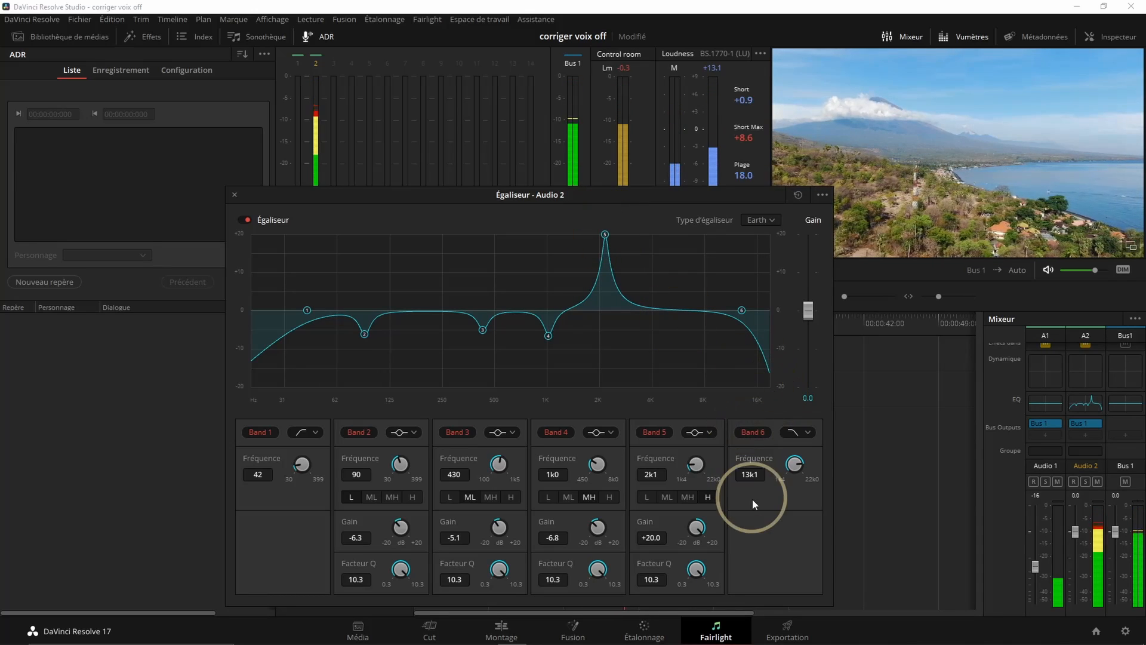
key("space")
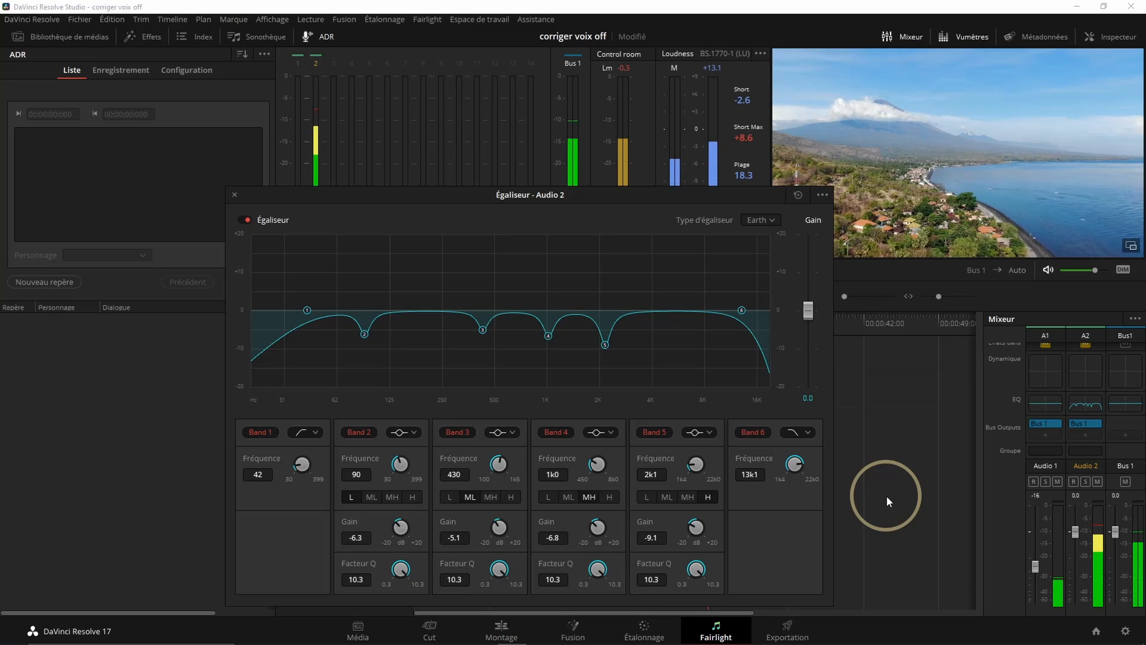
key("space")
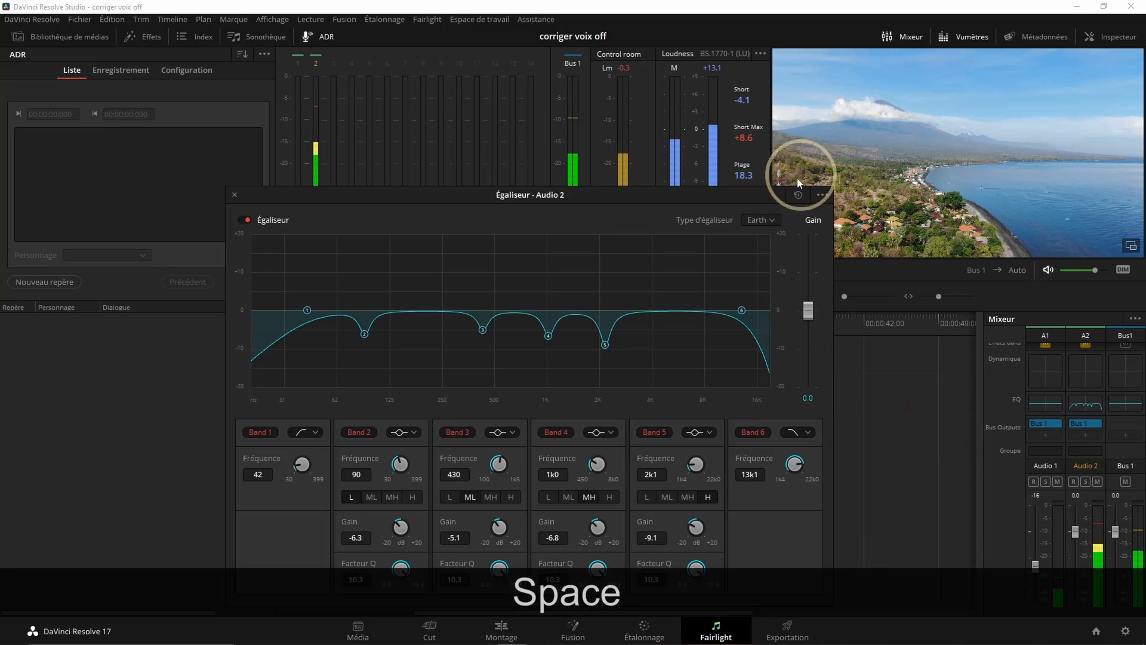
Bypass the Audio 2 equaliser and replay the voice-over from just before the speech to hear it uncorrected
left_click_drag(541, 196, 957, 148)
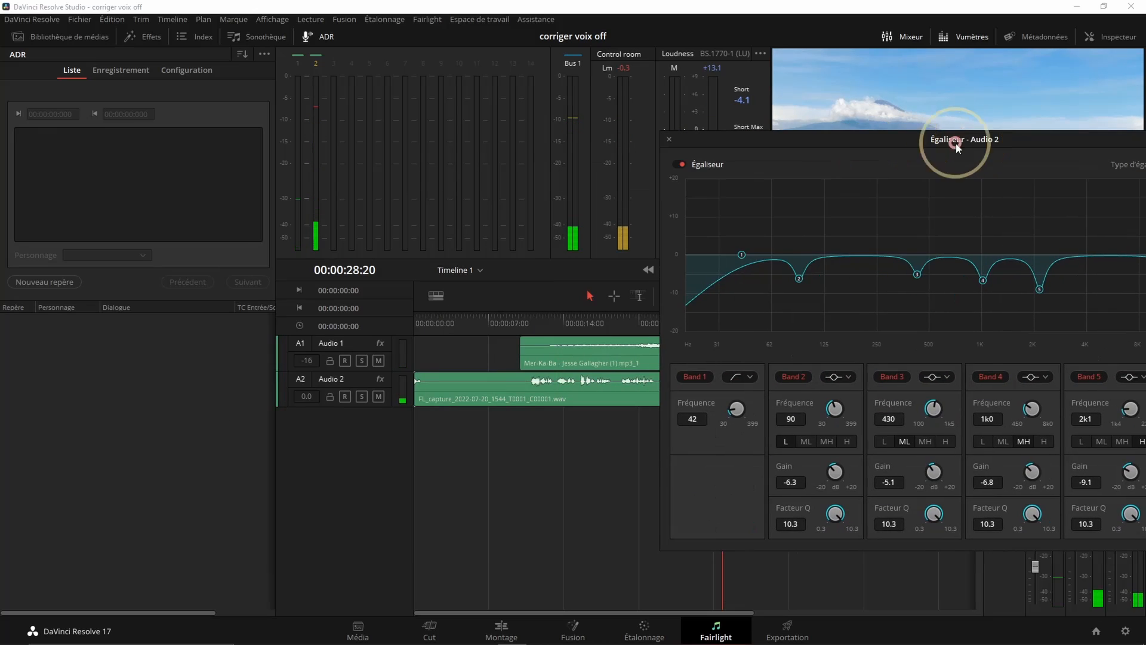
mouse_move(518, 321)
left_mouse_down()
mouse_move(411, 327)
mouse_move(521, 328)
left_mouse_up()
left_click(1061, 139)
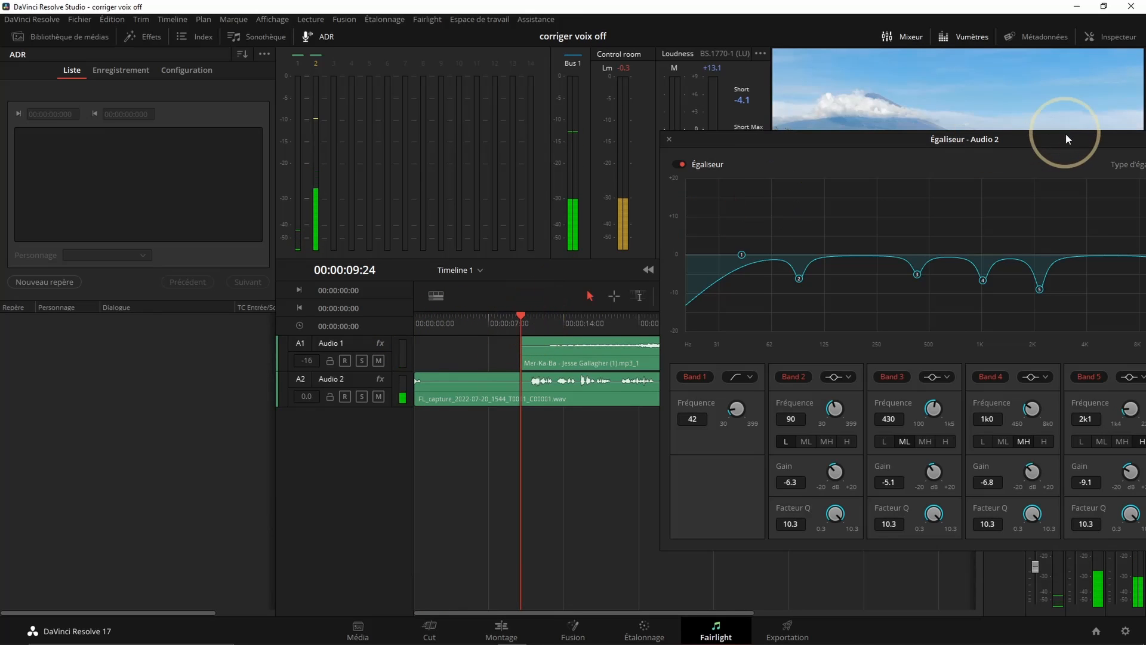
left_click_drag(1055, 139, 561, 167)
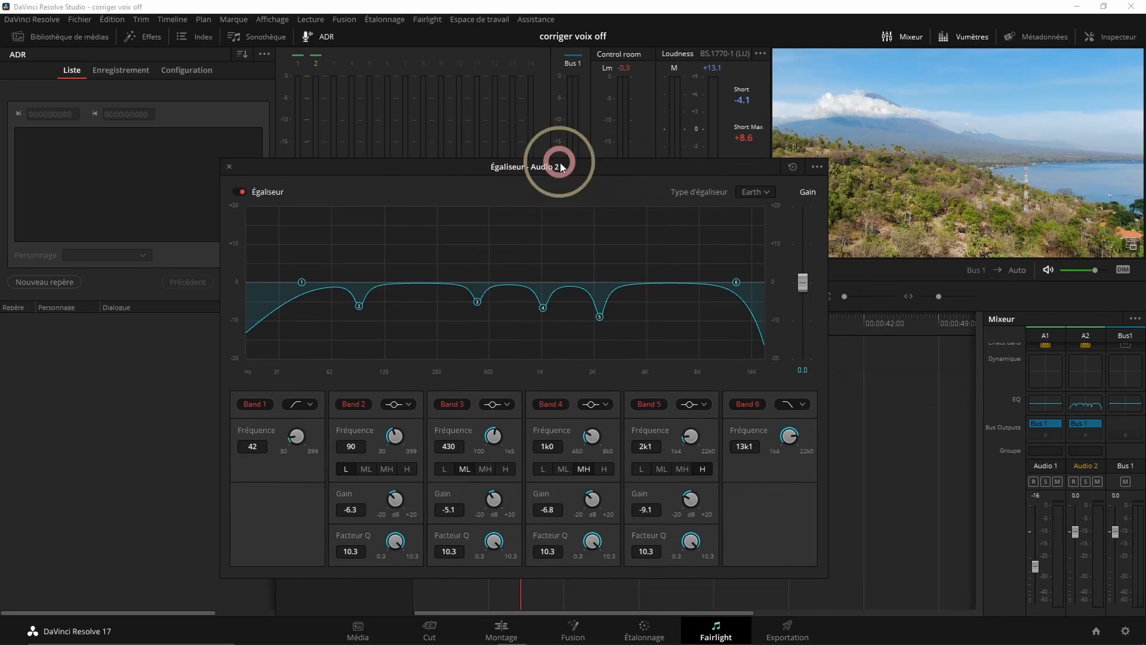
left_click(242, 193)
key("space")
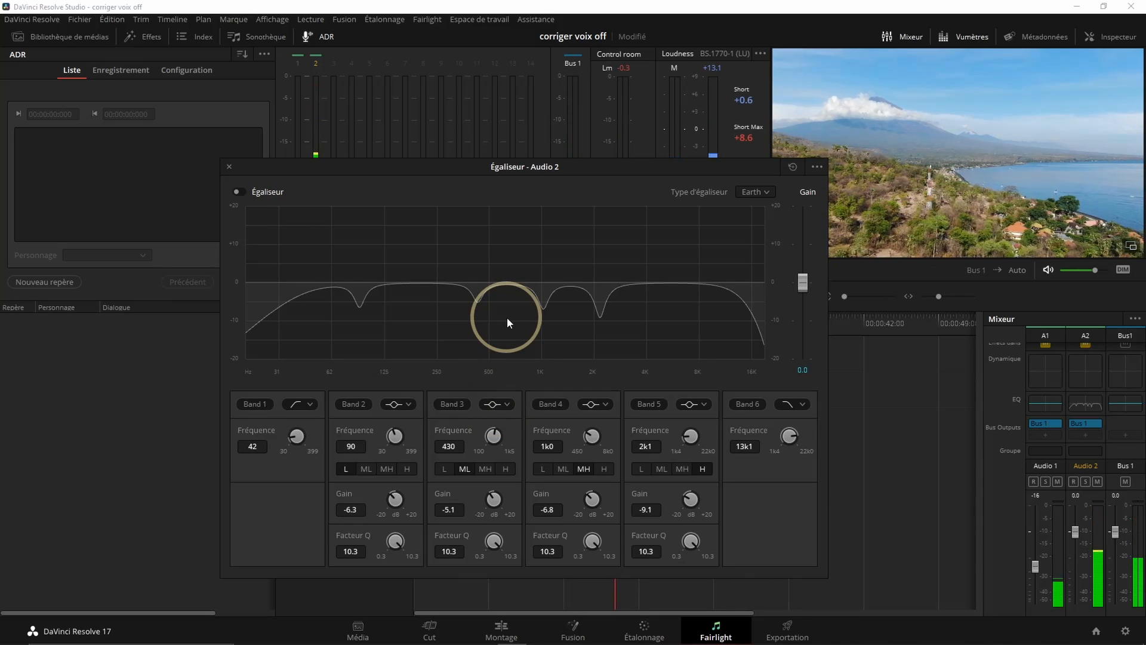
key("space")
Re-enable the Audio 2 equaliser and replay the same passage from just before the speech to compare the corrected sound
left_click_drag(423, 172, 751, 200)
left_click(523, 320)
left_click(579, 316)
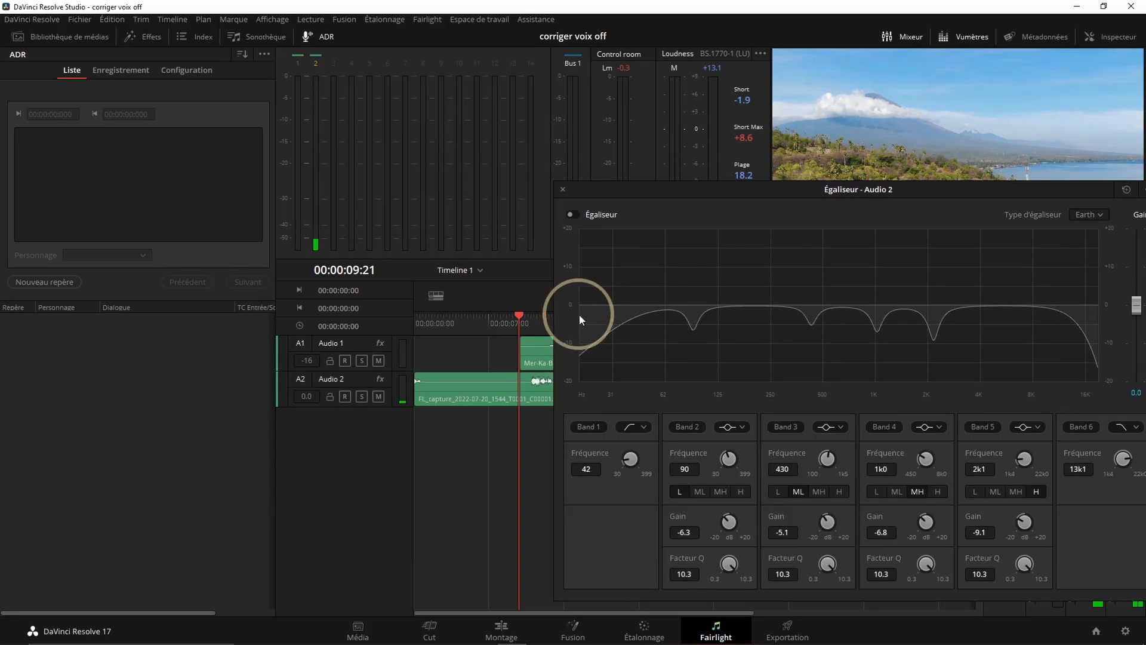
left_click(572, 214)
key("space")
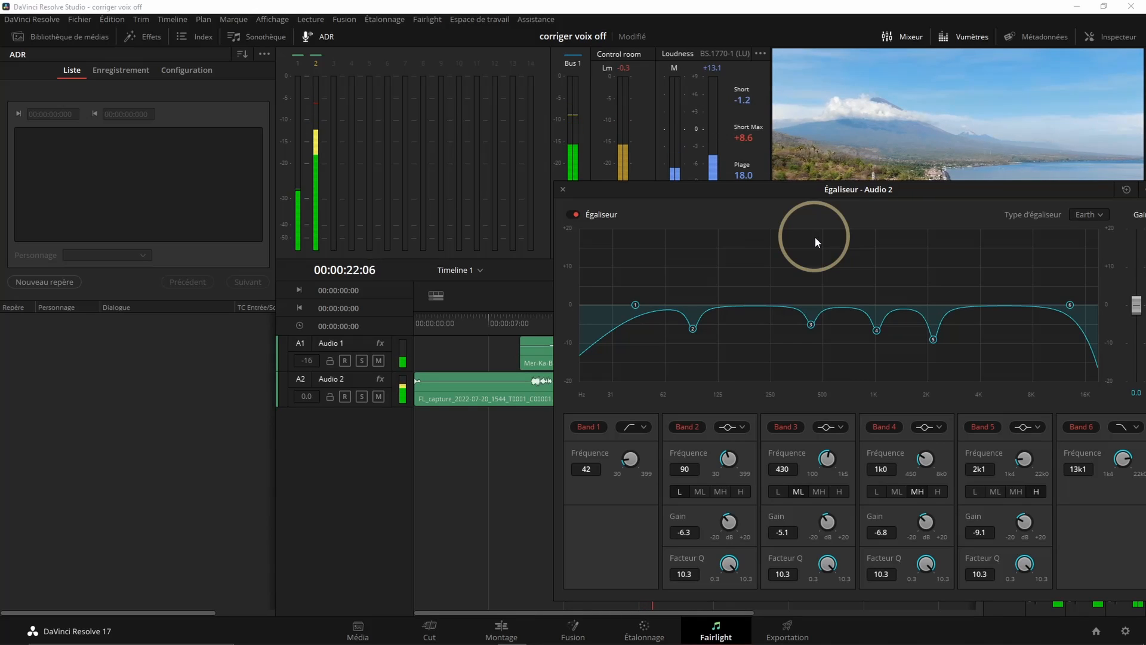
left_click_drag(944, 187, 602, 197)
key("space")
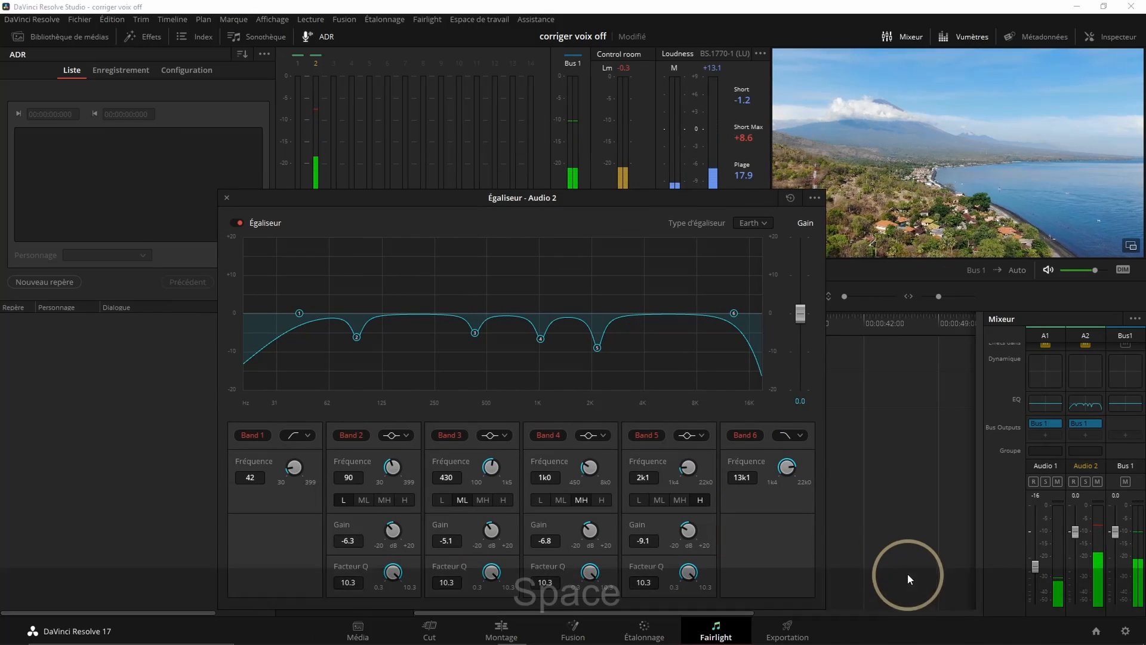